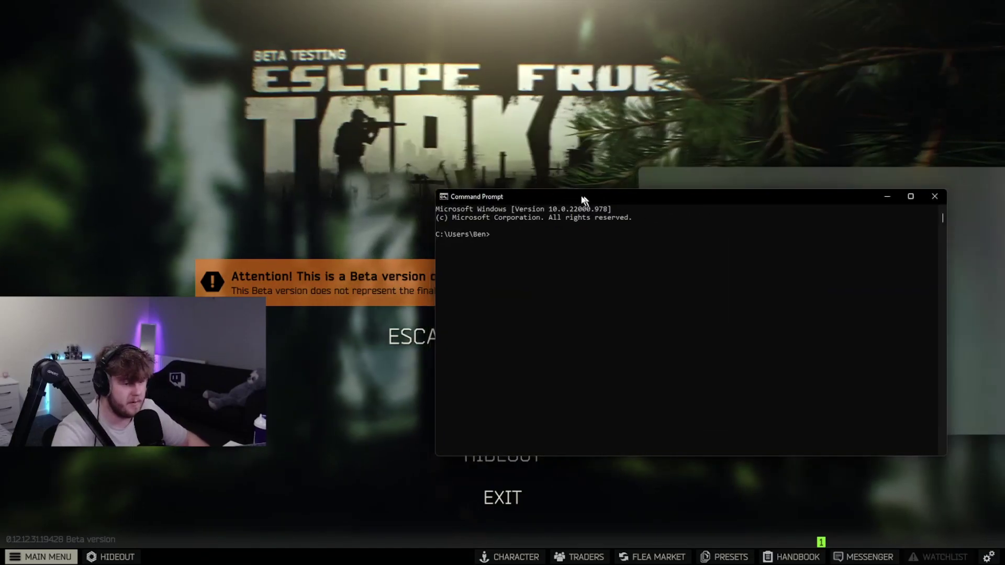
Run powercfg -duplicatescheme e9a42b02-d5df-448d-aa00-03f14749eb61 in the Command Prompt to add the Ultimate Performance power plan.
left_click_drag(579, 198, 395, 150)
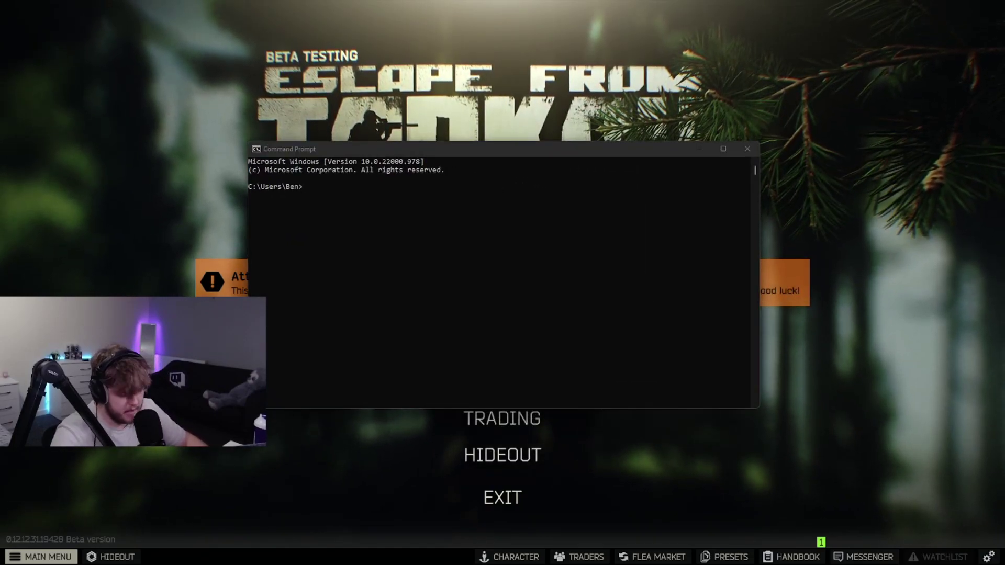
left_click(392, 197)
type("powercfg -duplicatescheme e9a42b02-d5df-448d-aa00-03f14749eb61")
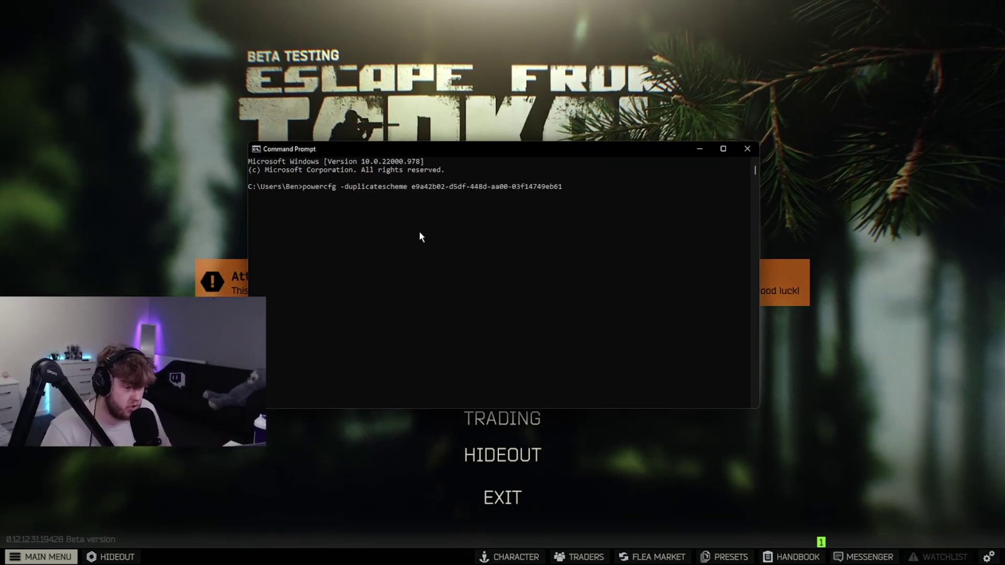
key("Return")
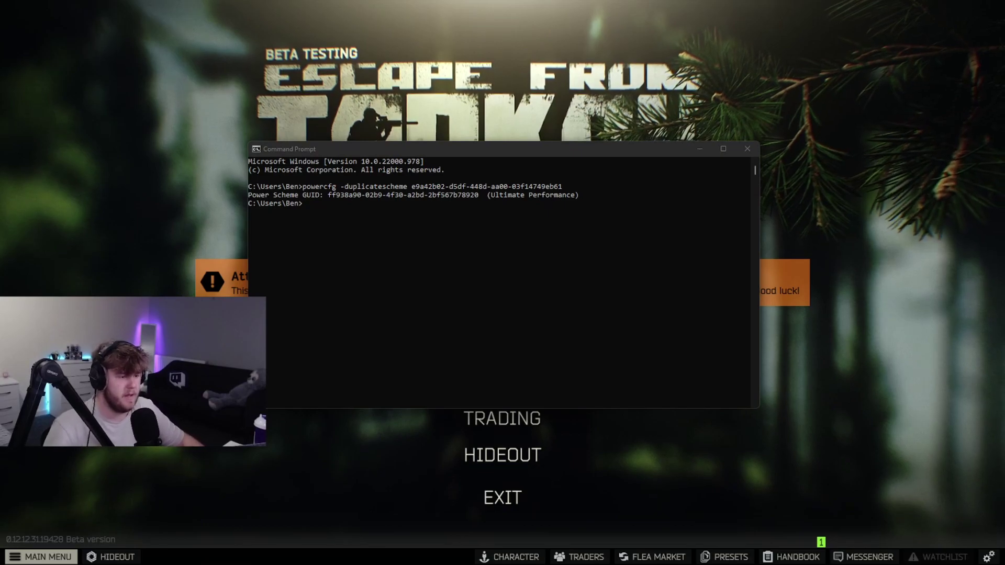
In Power Options, show the additional plans, activate the last Ultimate Performance plan, and close Power Options and the Command Prompt.
left_click_drag(0, 216, 541, 89)
left_click(500, 109)
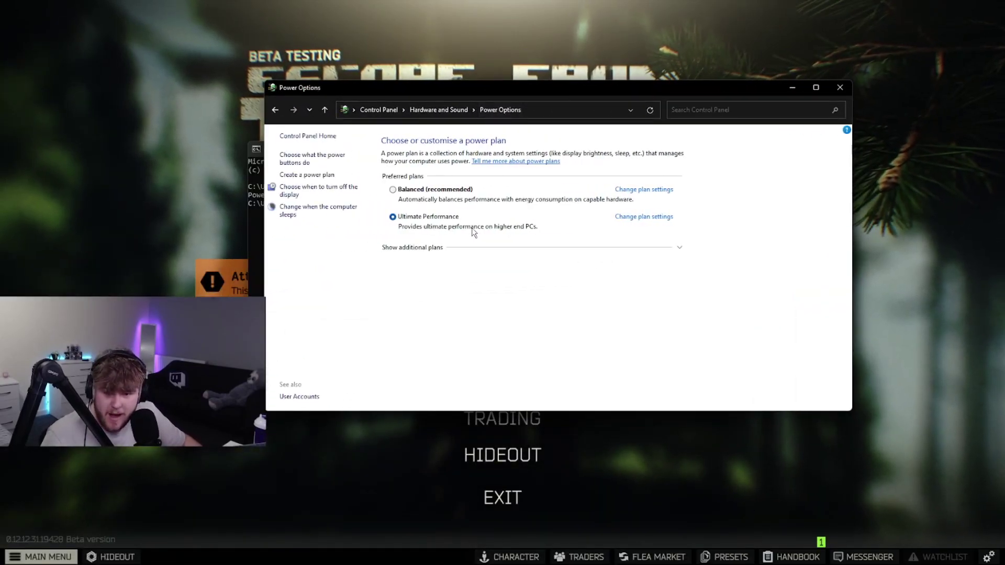
left_click(679, 248)
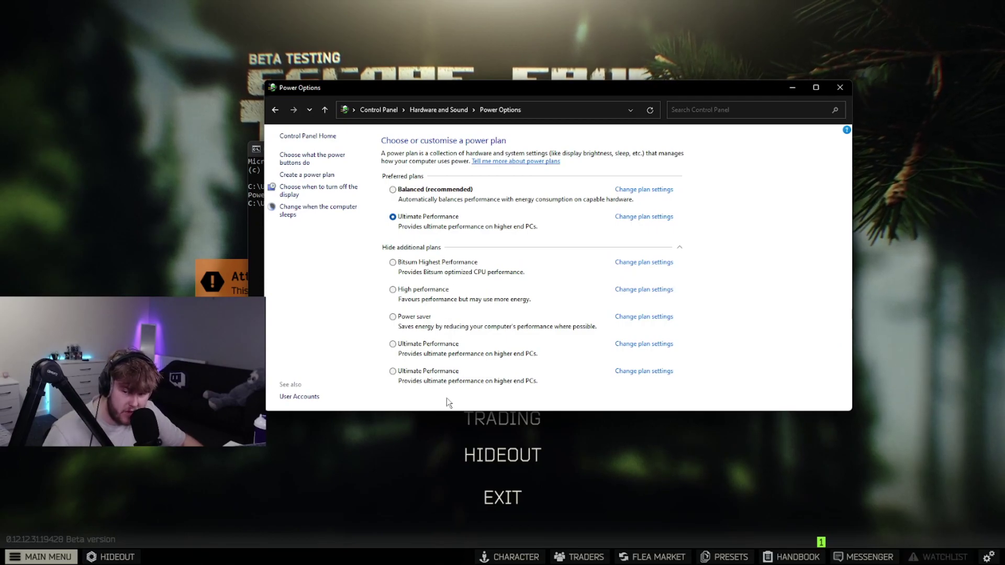
left_click(453, 373)
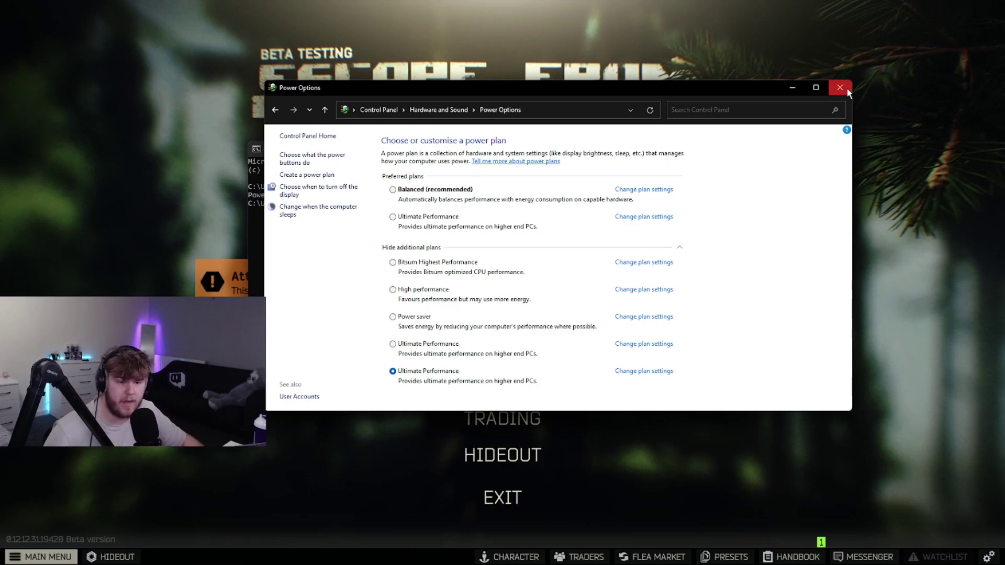
left_click(840, 88)
left_click(931, 202)
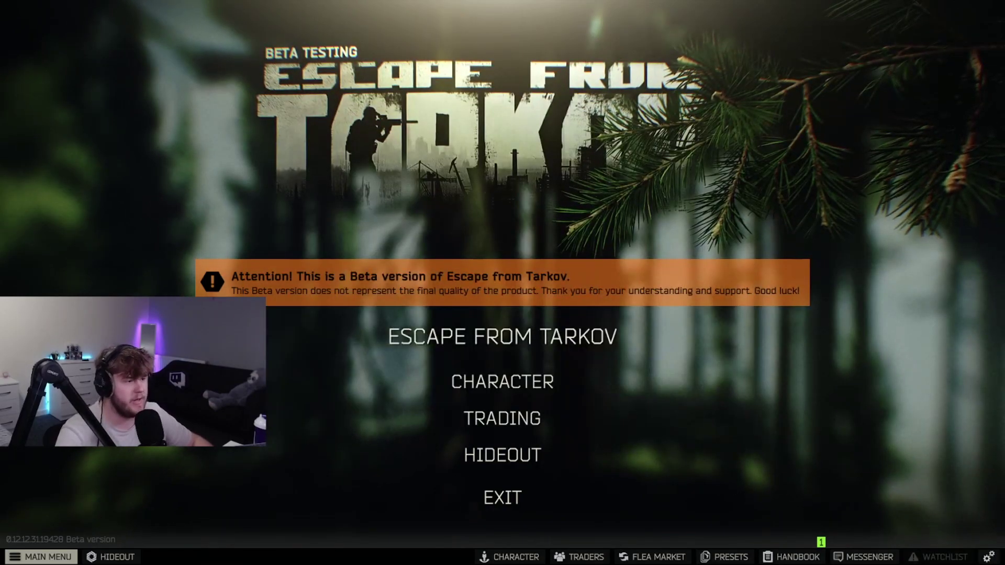
Switch to Process Lasso, find the EscapeFromTarkov_BE process, and check the High option of its permanent CPU priority.
key("alt+Tab")
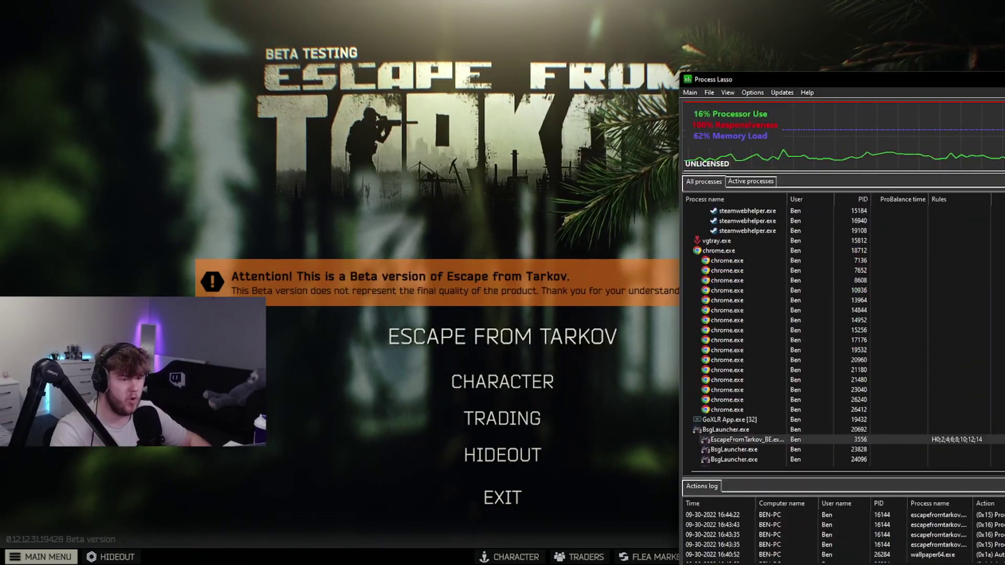
left_click_drag(464, 68, 693, 30)
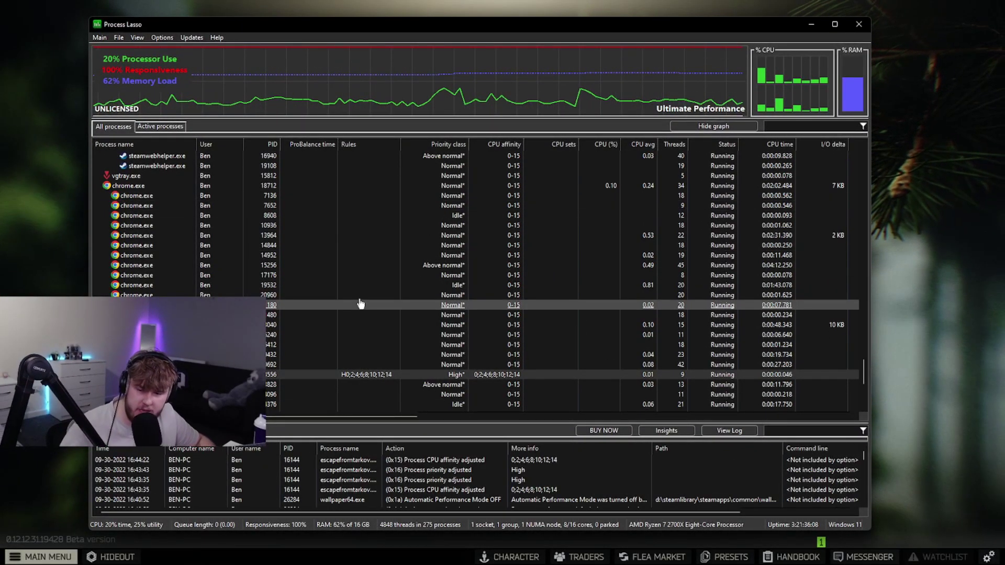
scroll(360, 304, "down", 7)
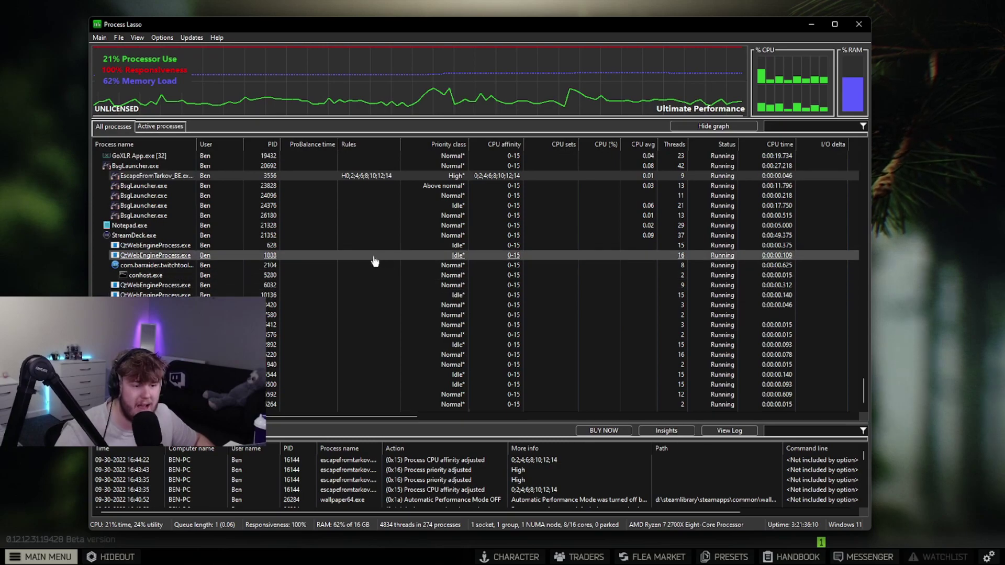
scroll(862, 392, "up", 2)
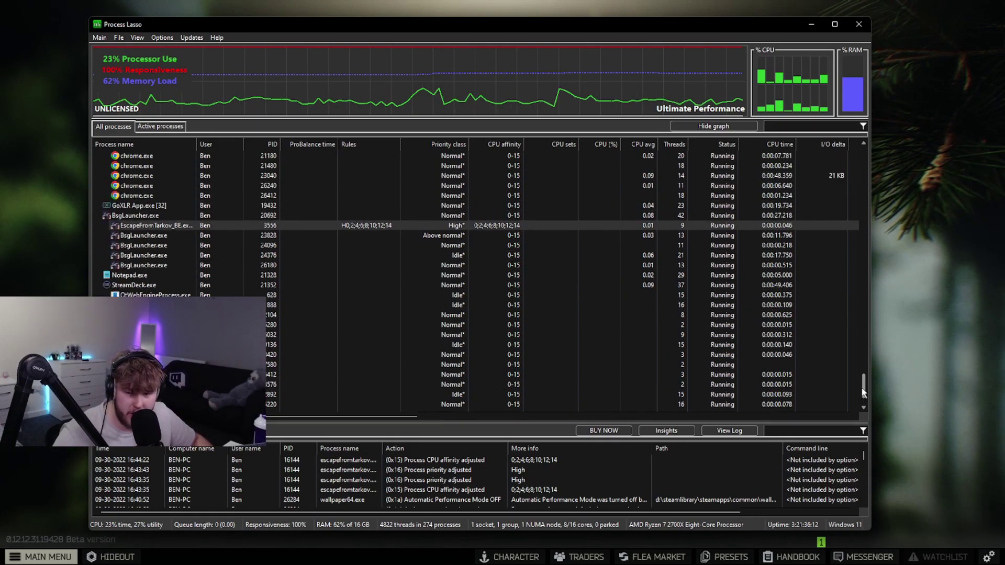
mouse_move(180, 242)
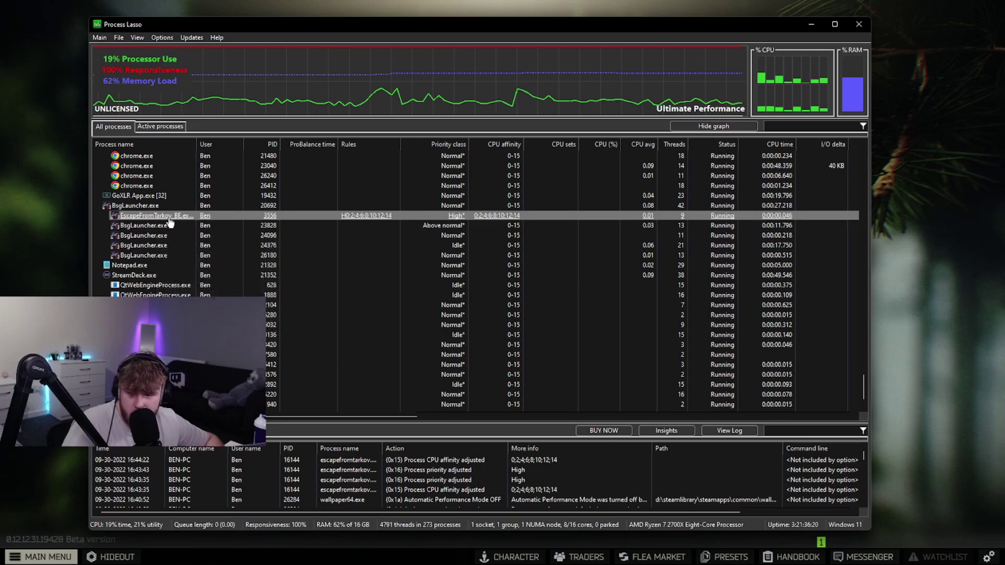
right_click(177, 216)
mouse_move(184, 222)
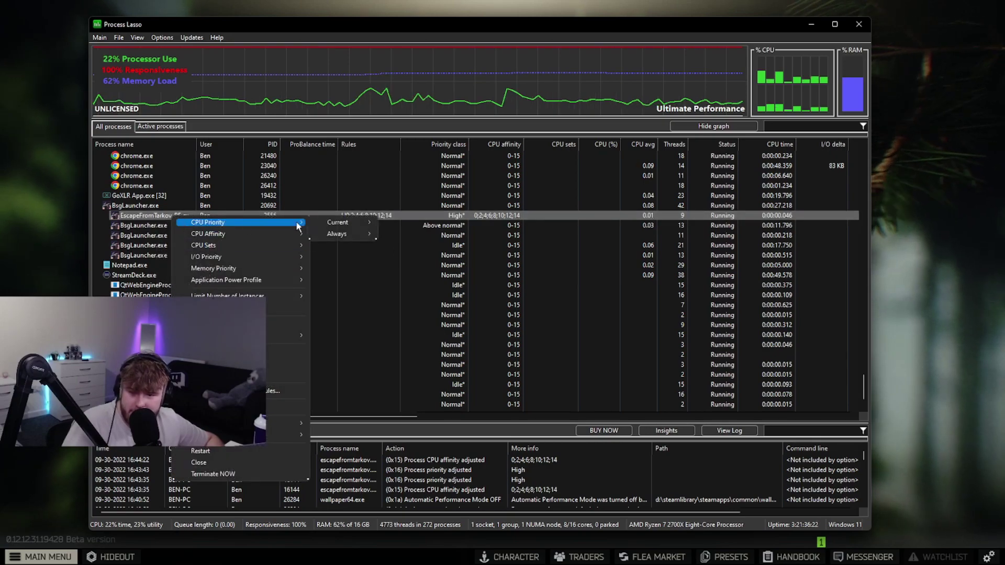
mouse_move(337, 235)
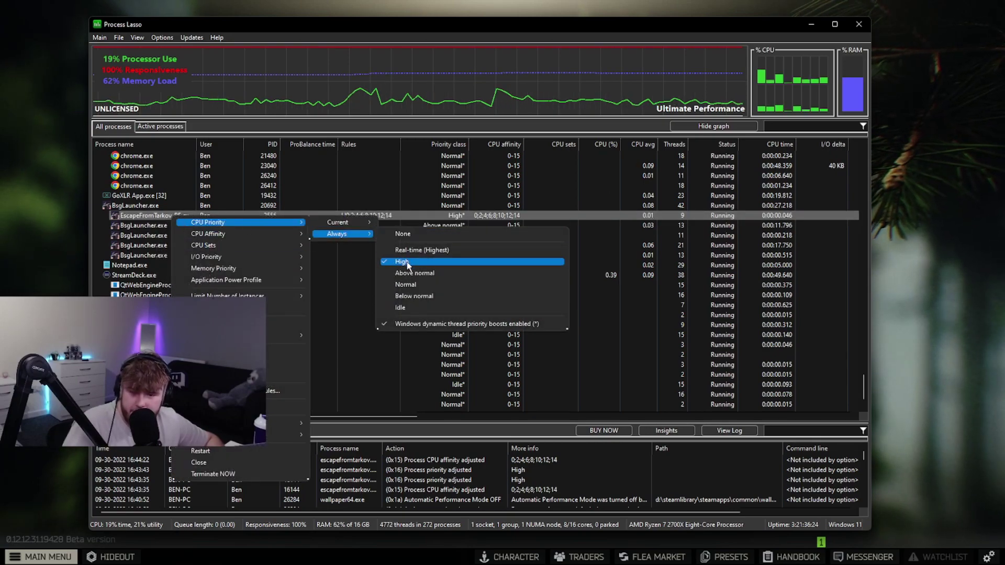
Set the permanent CPU affinity of the EscapeFromTarkov_BE process to Disable SMT.
mouse_move(266, 232)
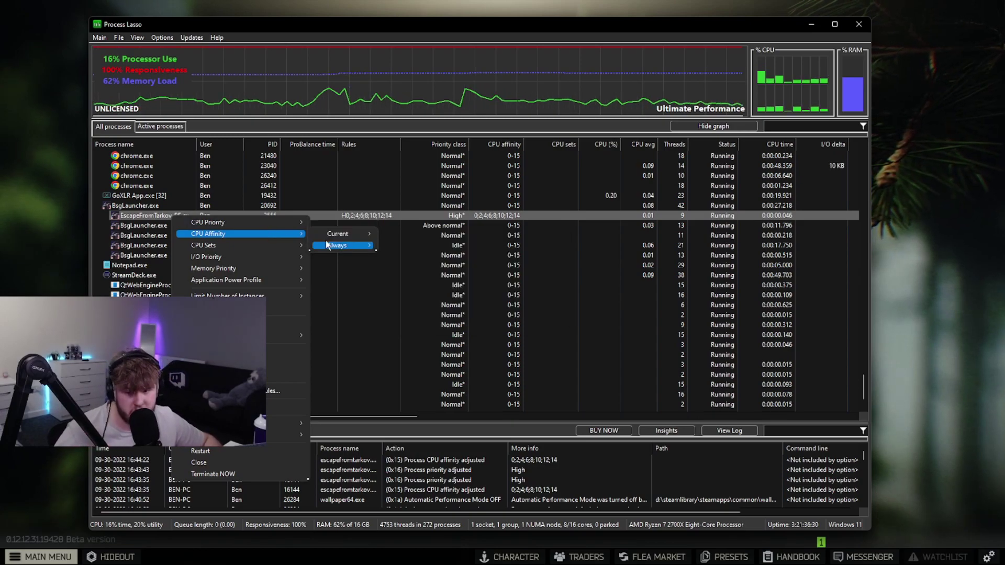
right_click(164, 214)
mouse_move(186, 231)
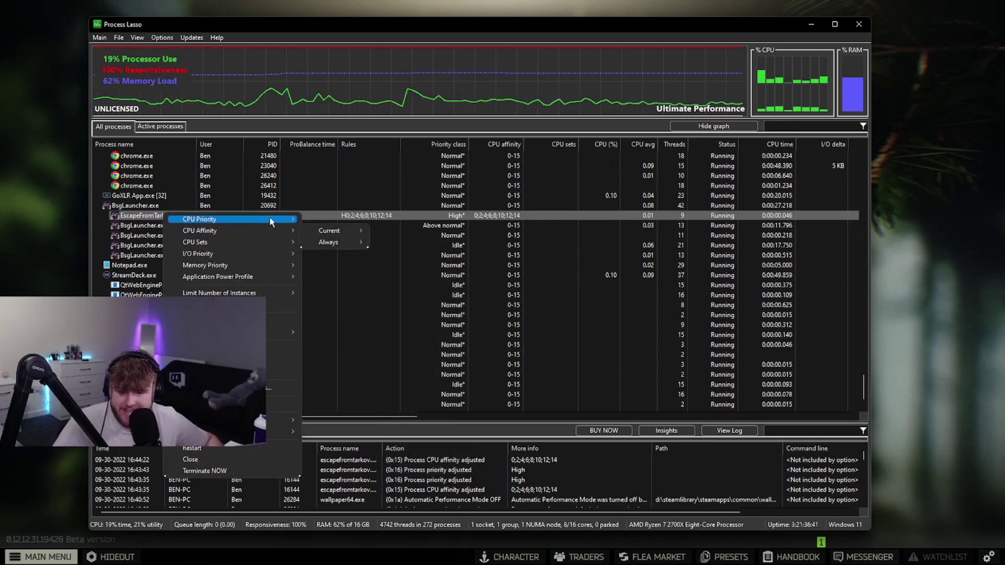
mouse_move(328, 243)
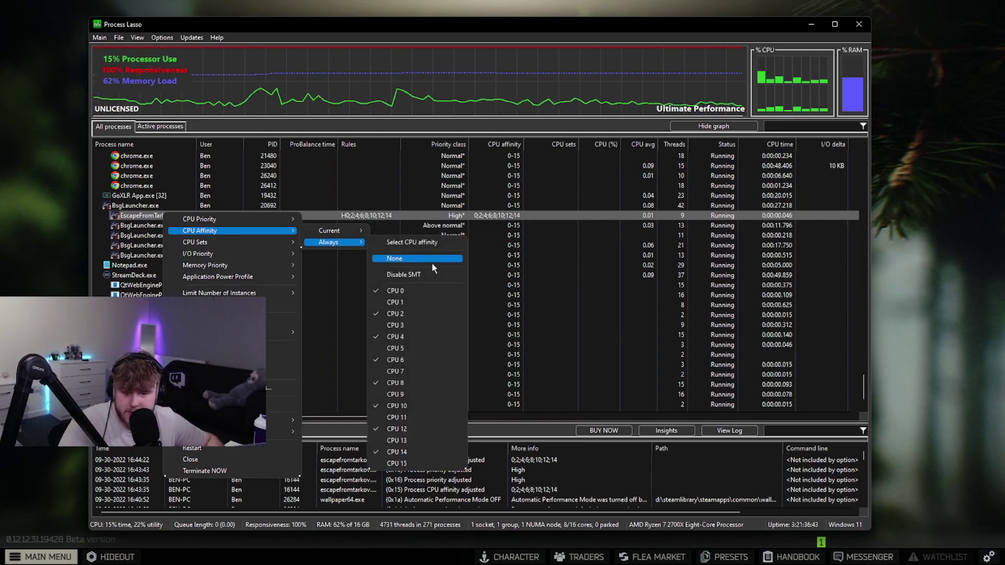
left_click(425, 276)
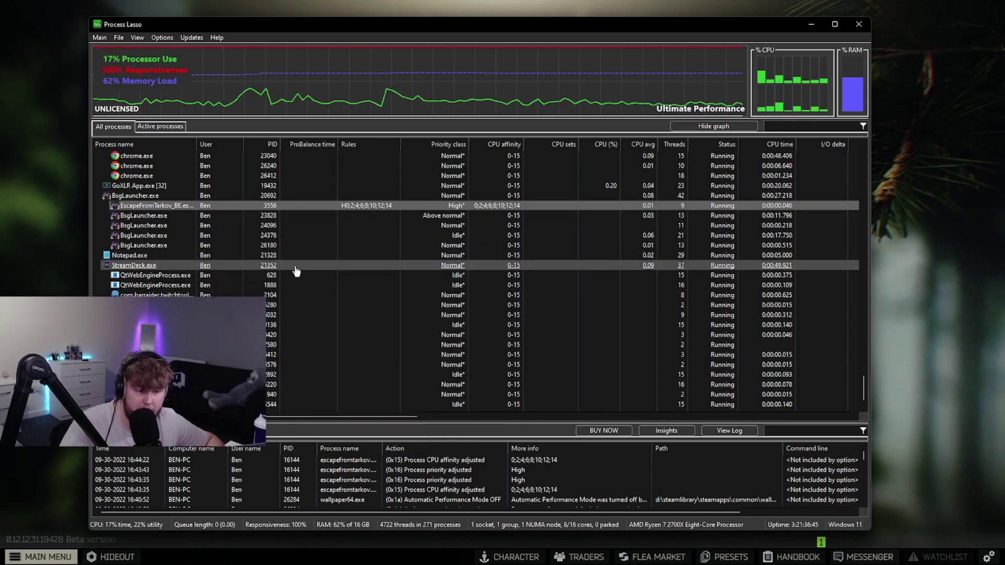
Look up the Enable ProBalance setting among the CPU options and close Process Lasso.
mouse_move(181, 72)
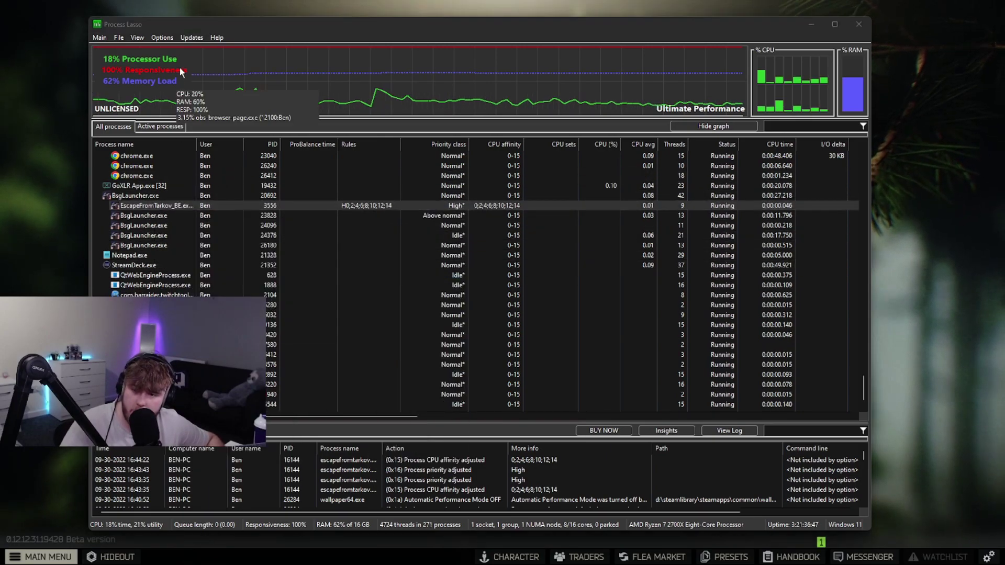
left_click(152, 38)
left_click(120, 39)
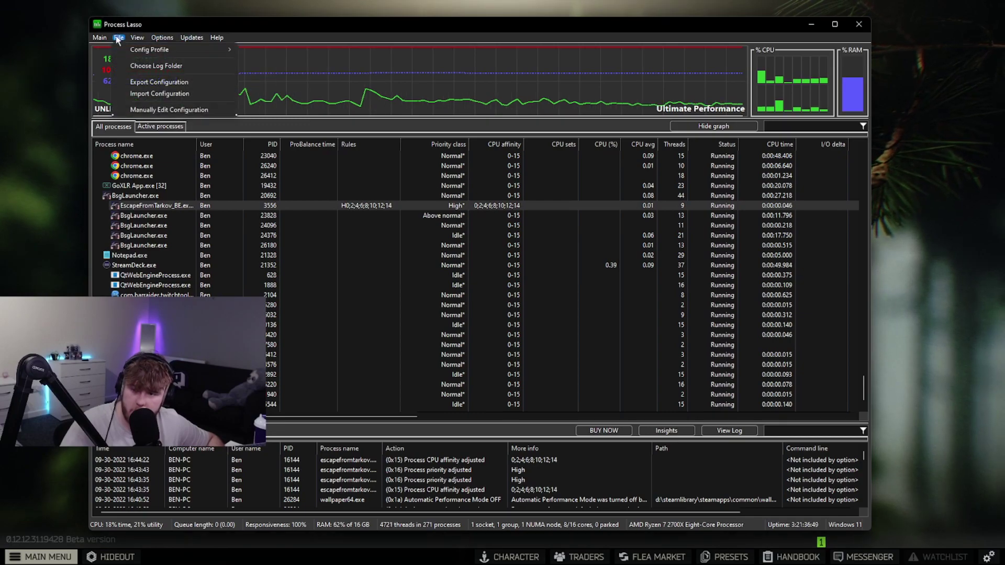
mouse_move(156, 38)
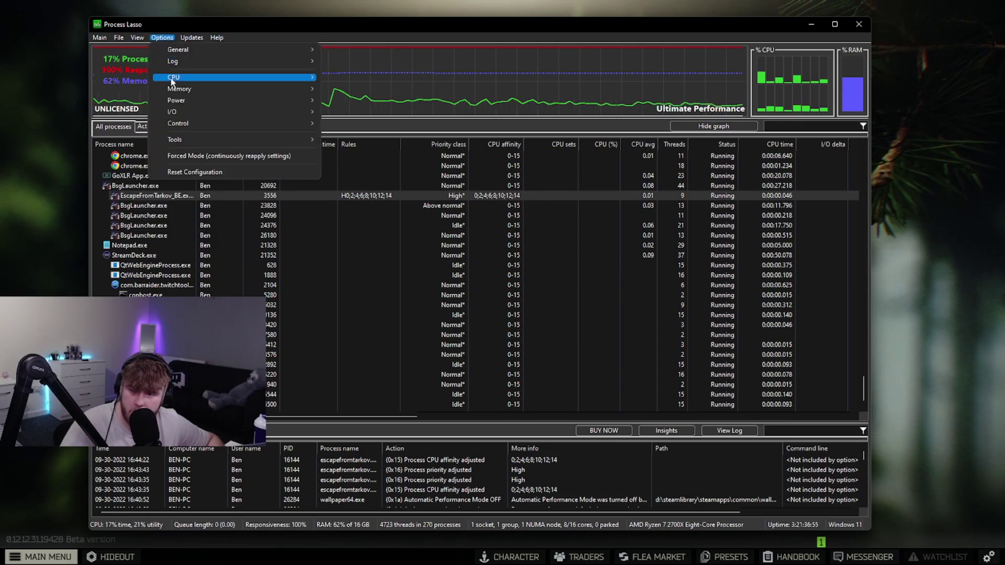
mouse_move(172, 82)
left_click(395, 23)
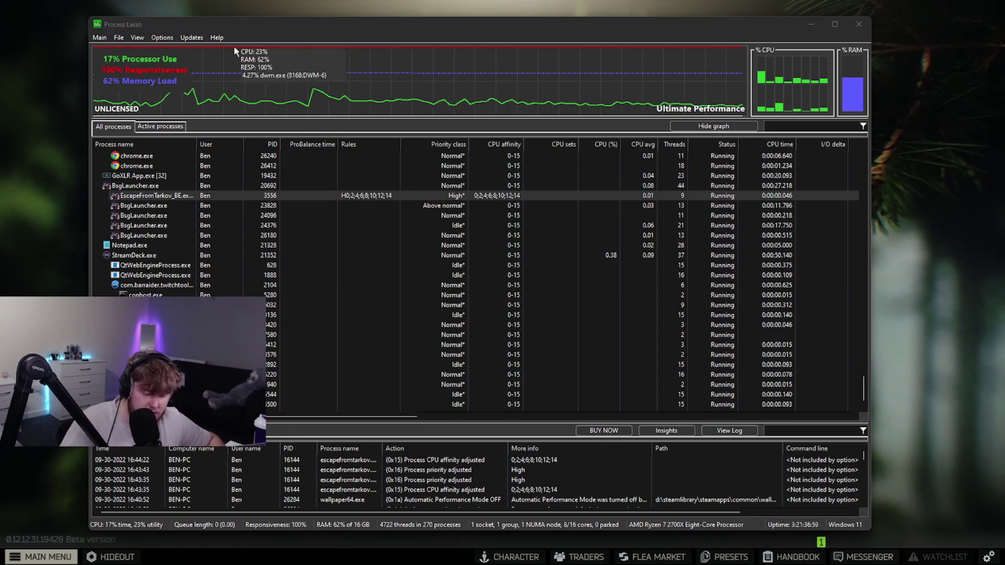
left_click(163, 39)
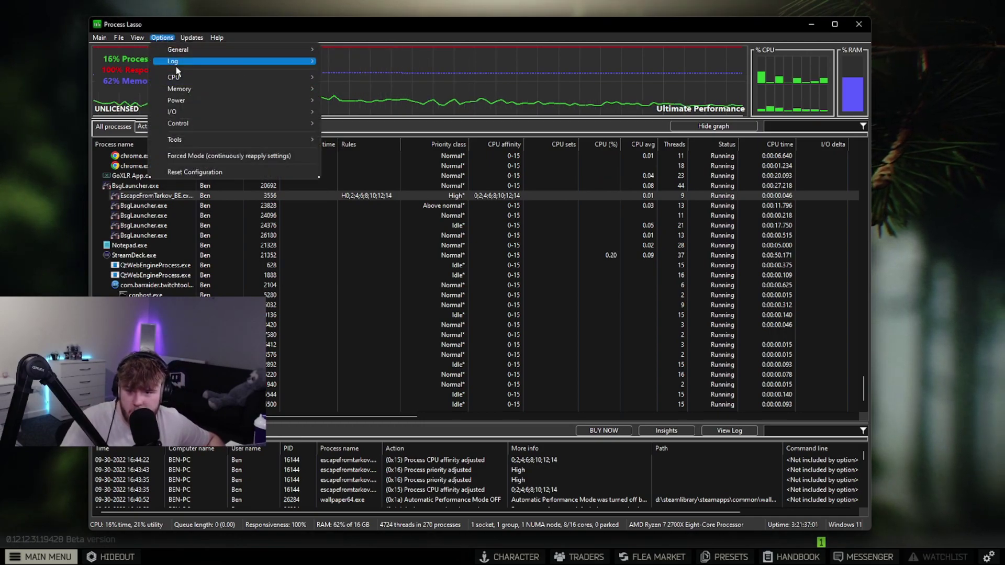
mouse_move(175, 83)
mouse_move(358, 79)
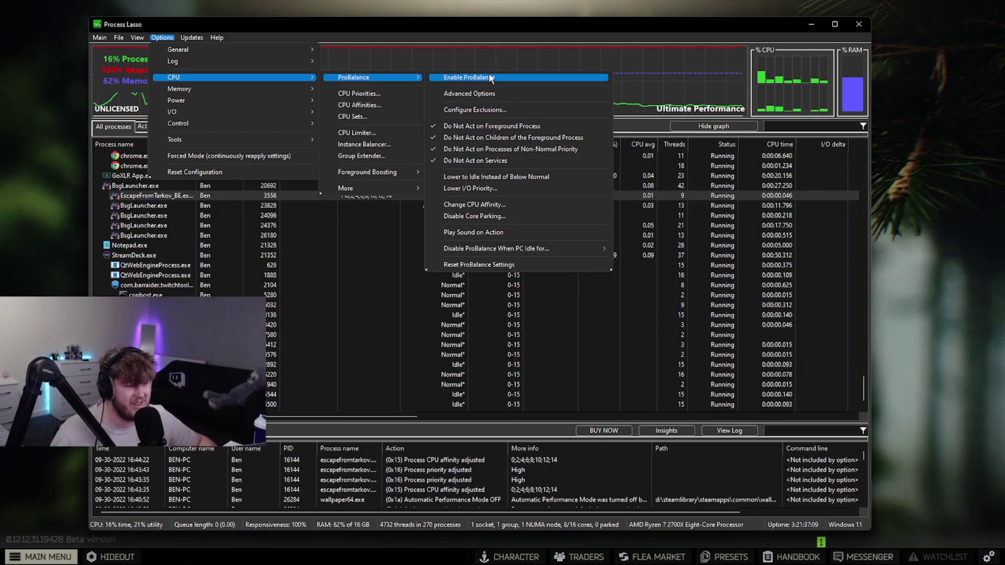
left_click(799, 219)
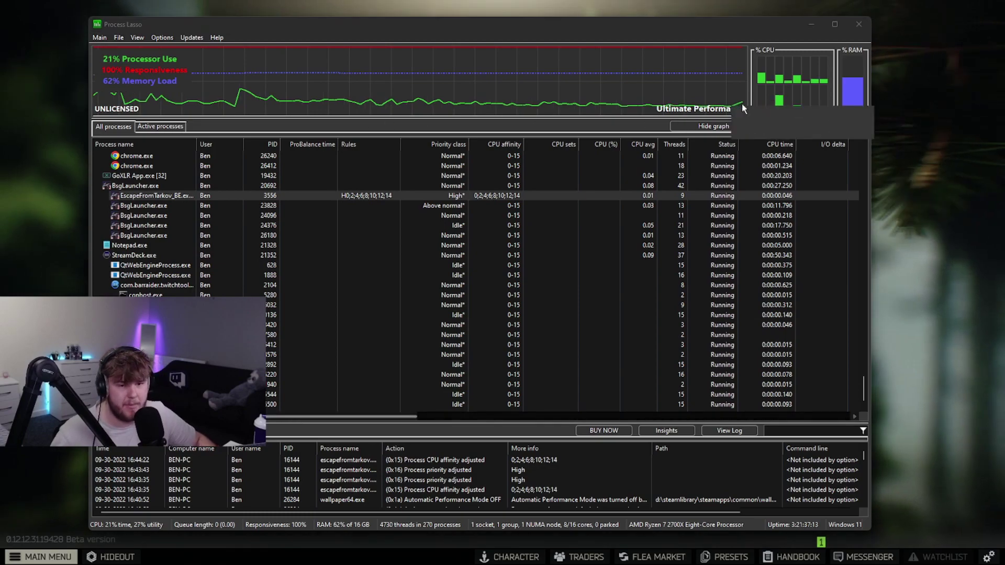
left_click(859, 25)
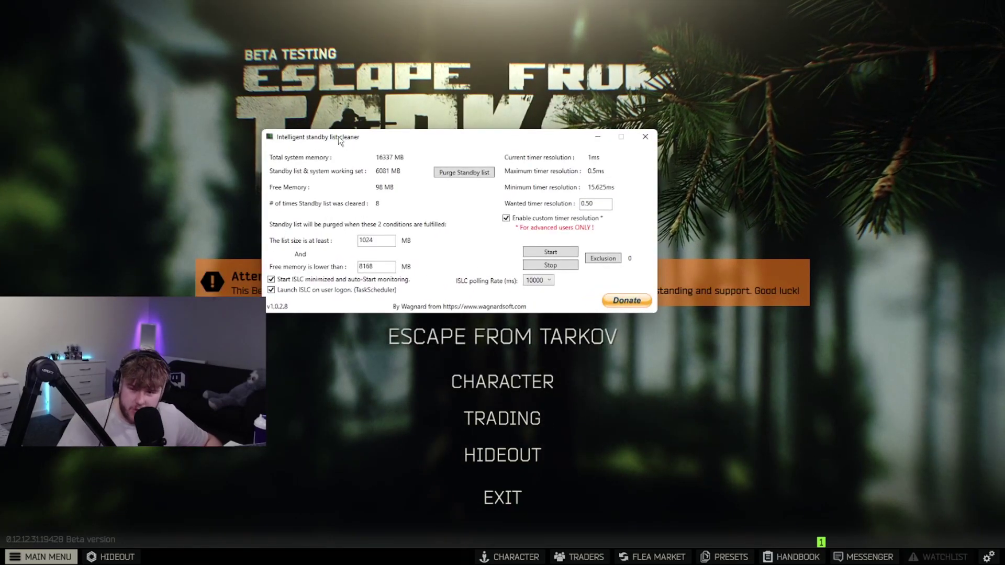
In Intelligent standby list cleaner, examine the minimum list size and free memory thresholds for purging the standby list.
left_click_drag(353, 137, 364, 96)
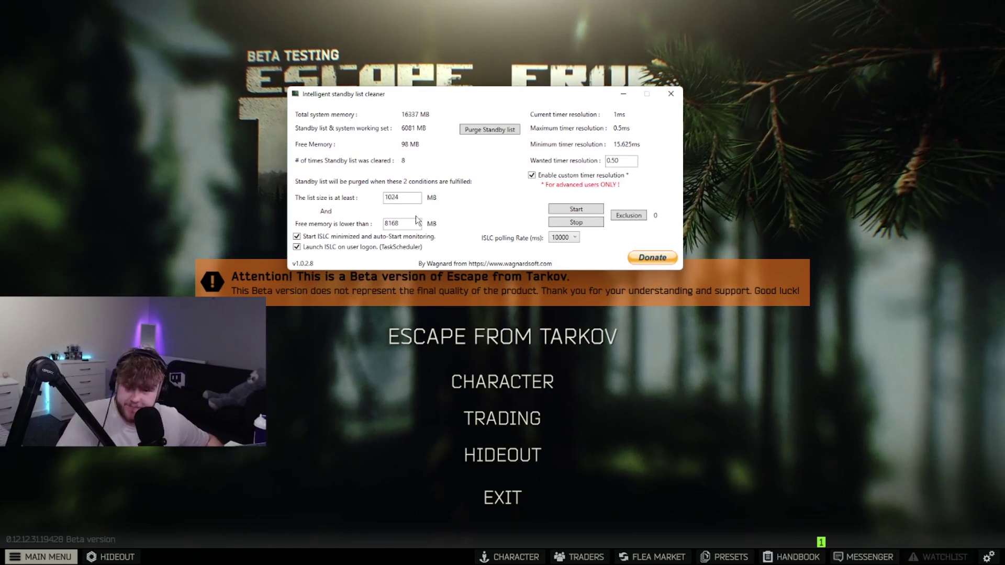
left_click(407, 200)
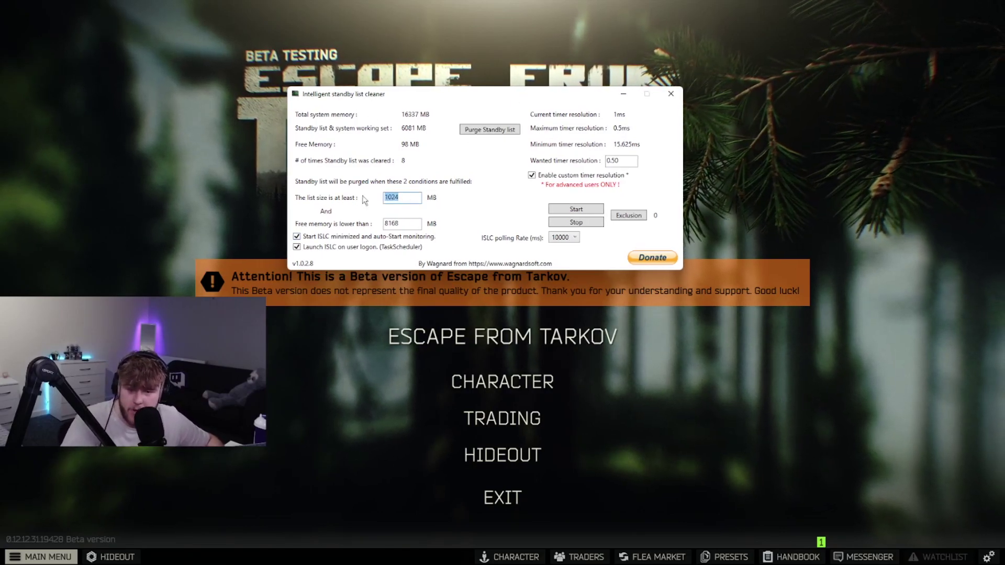
left_click_drag(412, 198, 356, 200)
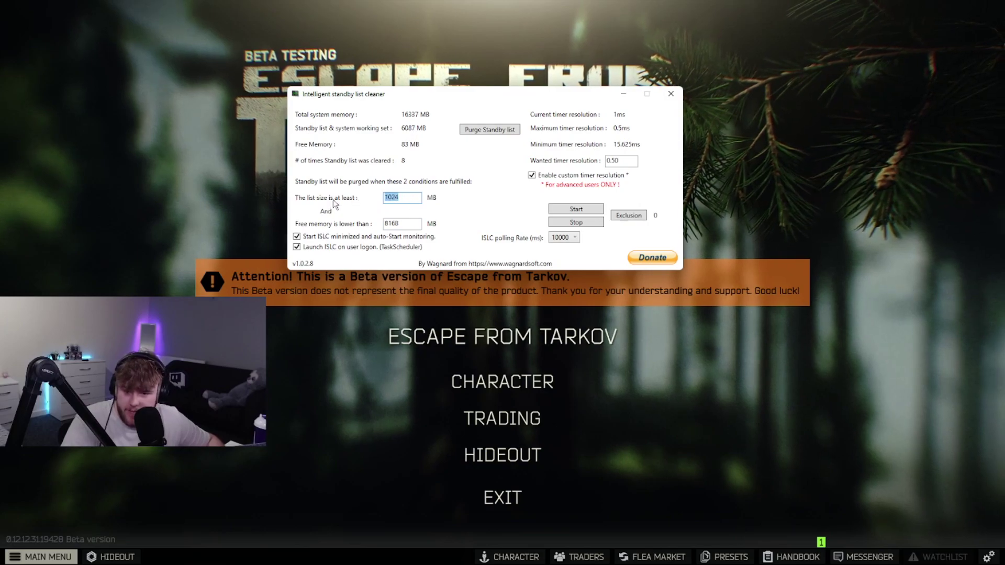
left_click(417, 198)
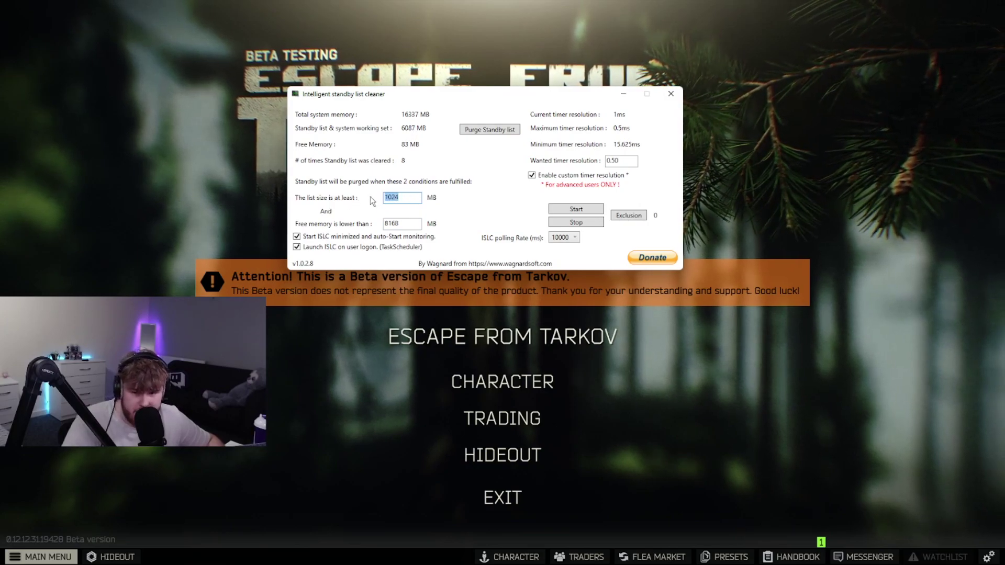
double_click(412, 199)
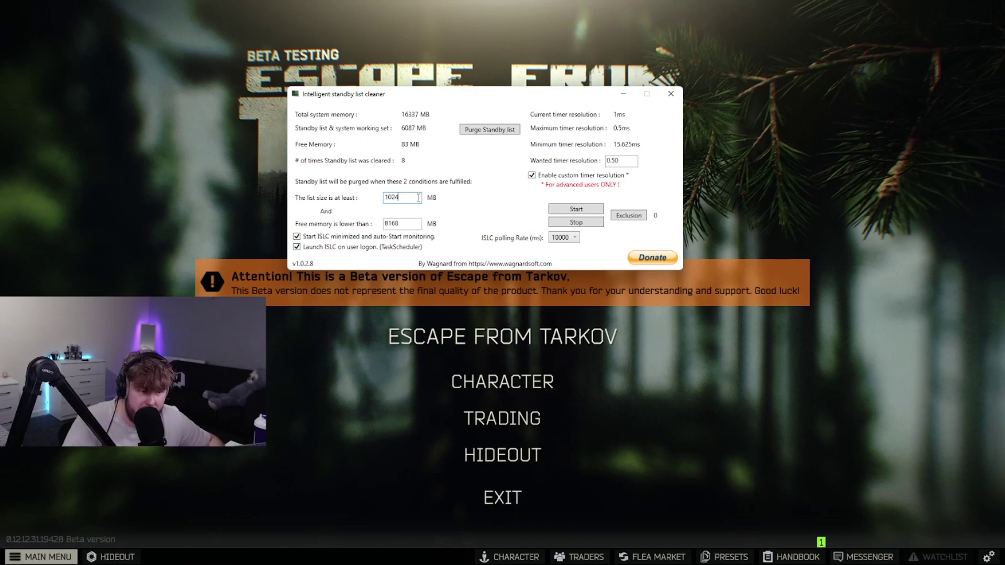
left_click_drag(414, 224, 331, 225)
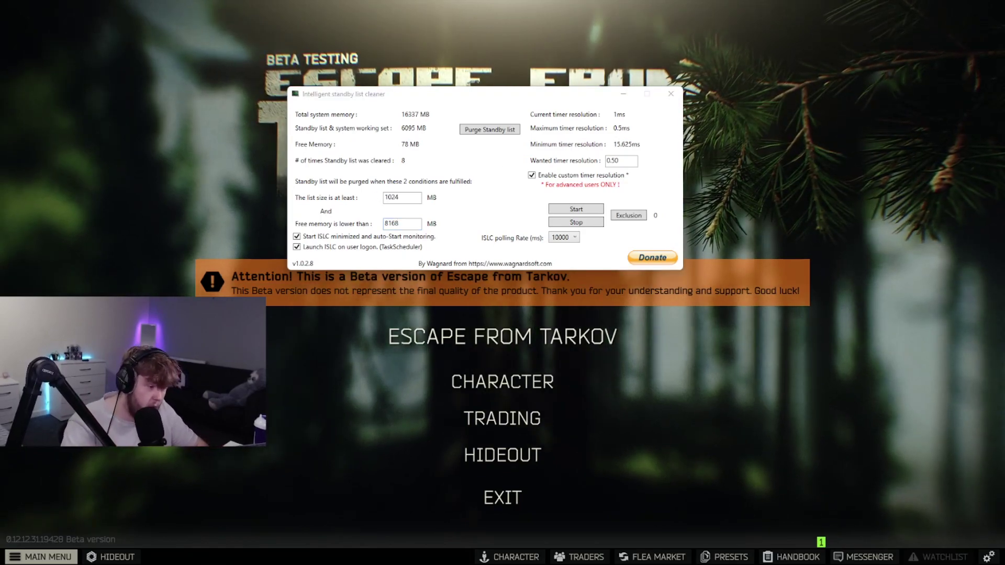
Open Task Manager and check the computer's total memory on its Memory performance view.
key("alt+Tab")
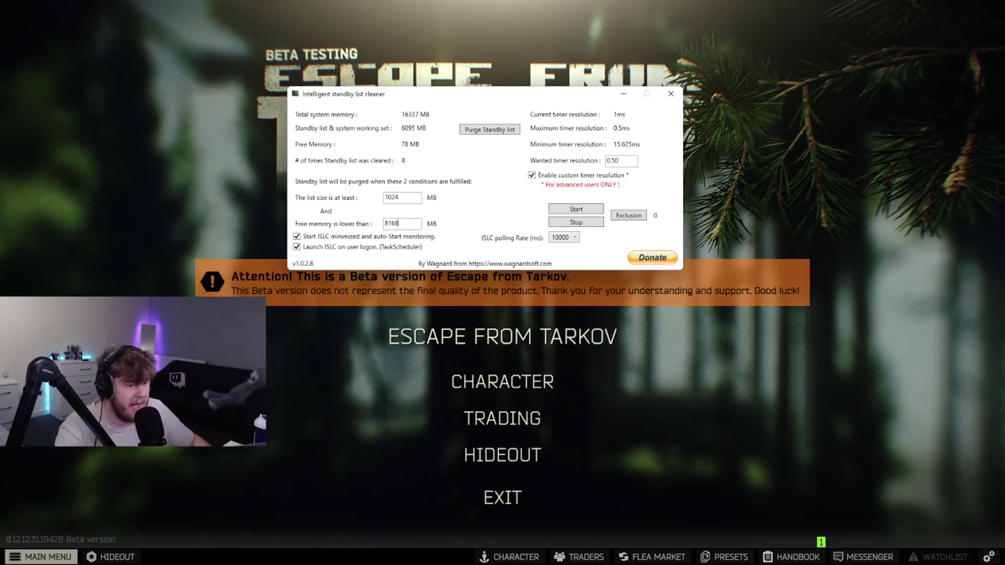
key("ctrl+shift+Escape")
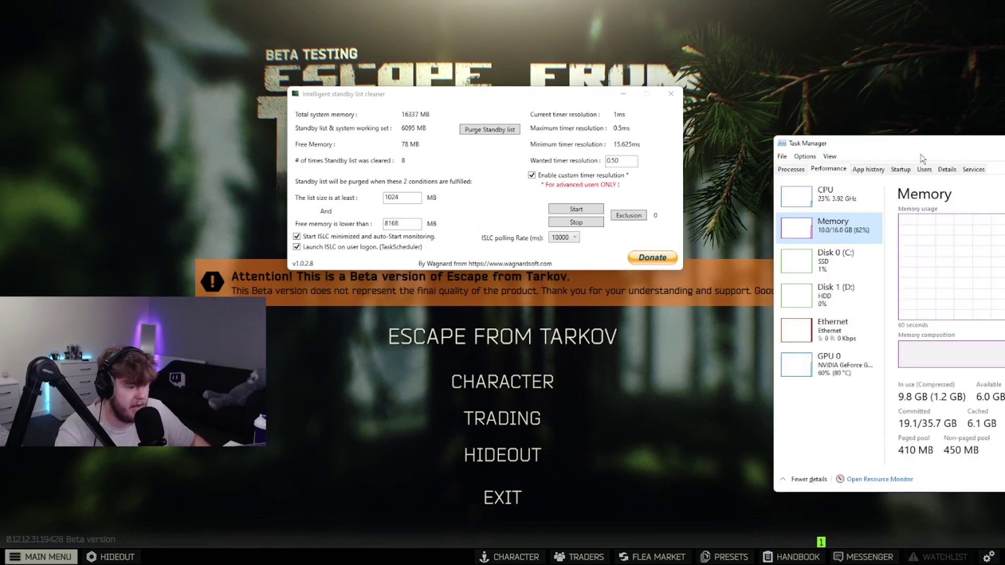
left_click_drag(853, 79, 646, 112)
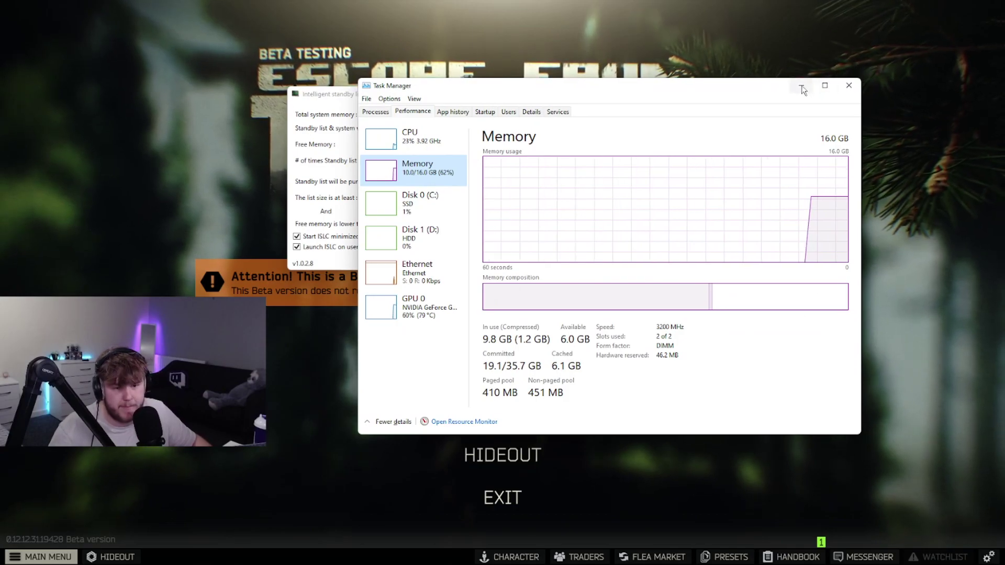
Minimise Task Manager and check the free memory threshold and wanted timer resolution in Intelligent standby list cleaner.
left_click(802, 87)
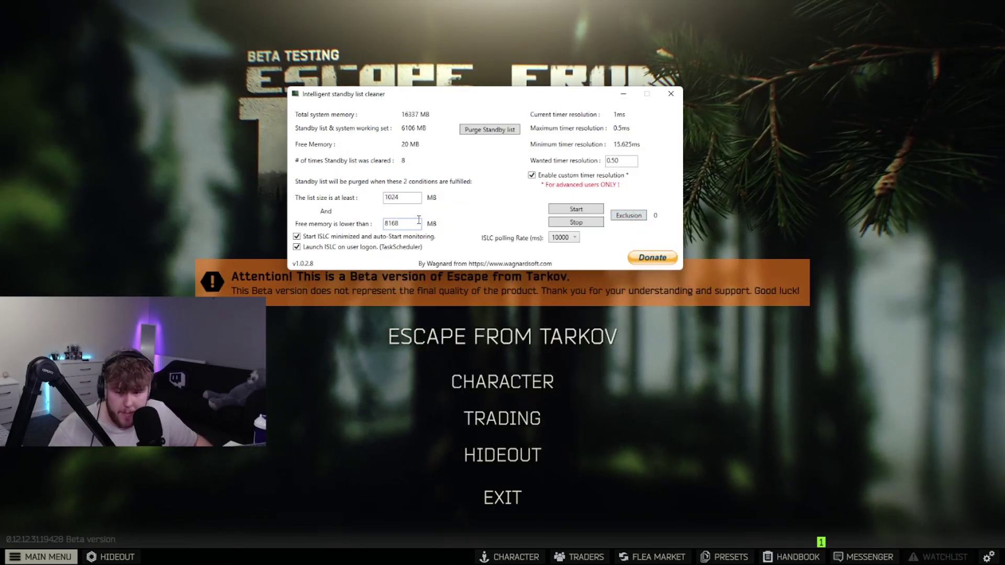
double_click(418, 222)
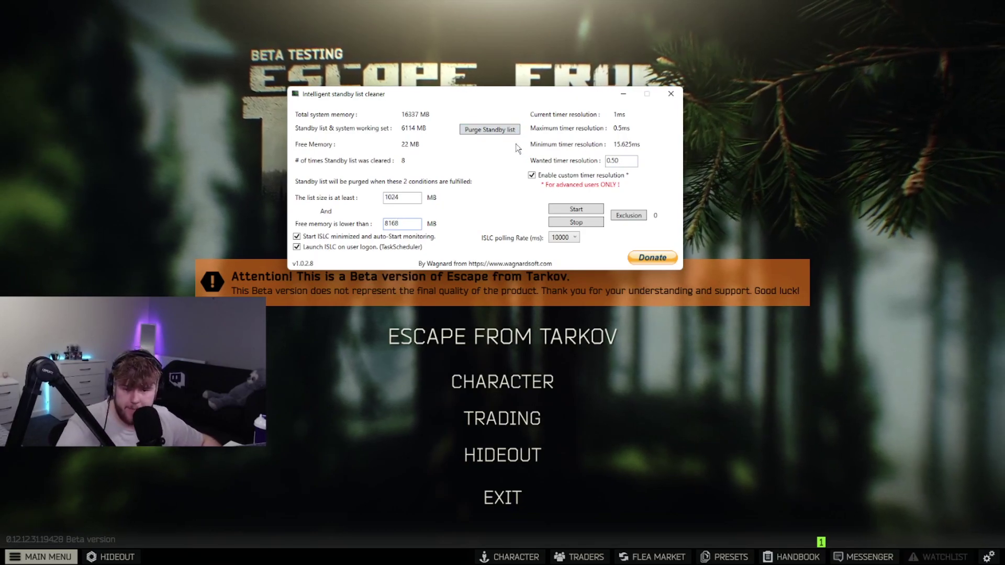
left_click(623, 159)
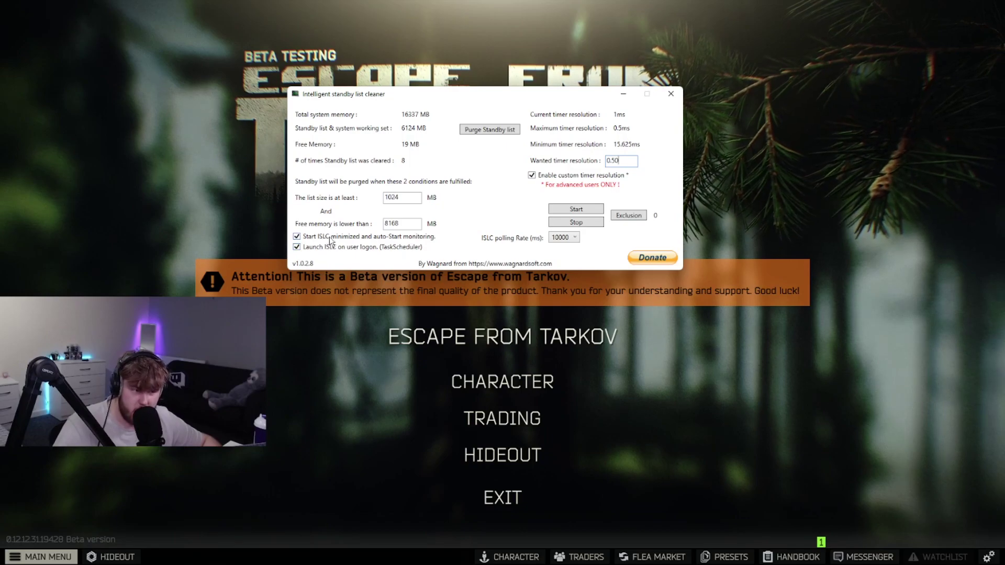
Start the monitoring, purge the standby list manually and close Intelligent standby list cleaner.
left_click(576, 209)
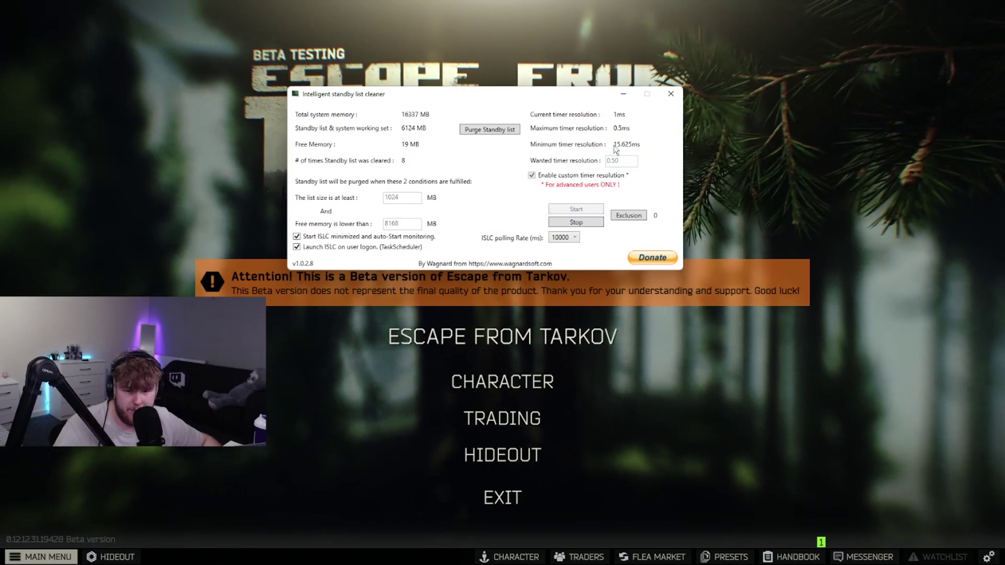
left_click(505, 131)
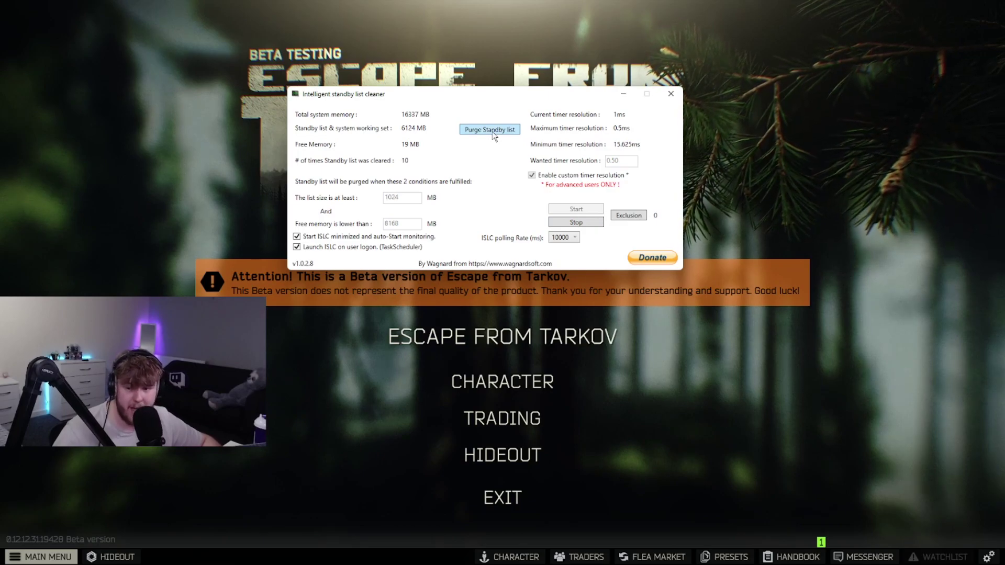
left_click(670, 95)
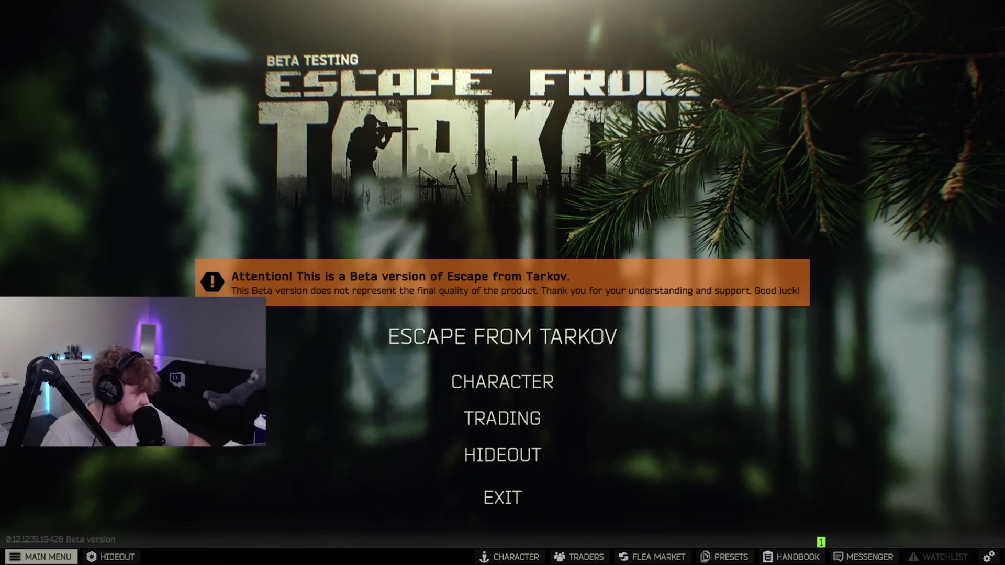
Open File Explorer, look inside the Escape from Tarkov folder in Documents and return to Documents.
key("super+e")
double_click(424, 159)
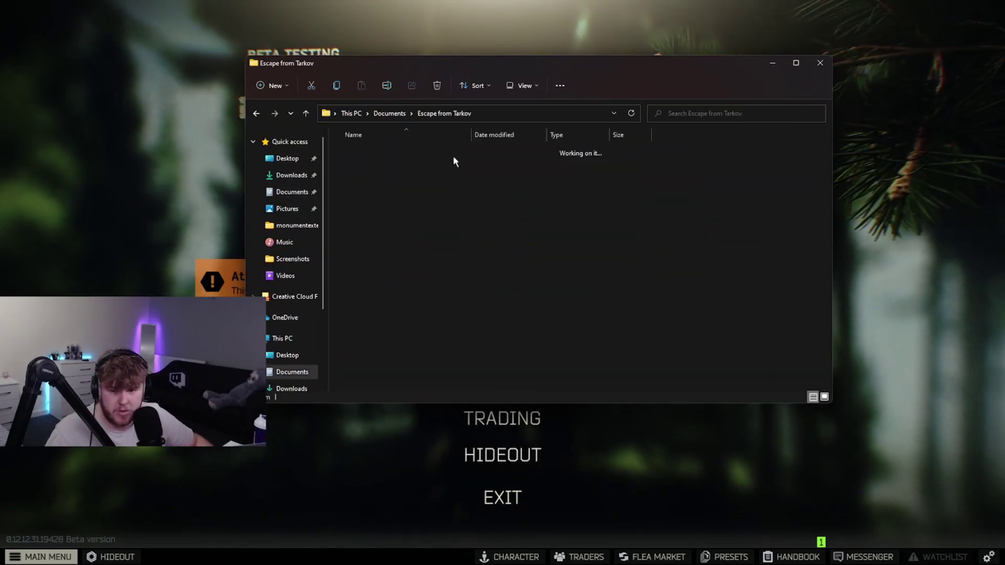
double_click(399, 153)
left_click(419, 115)
left_click(390, 113)
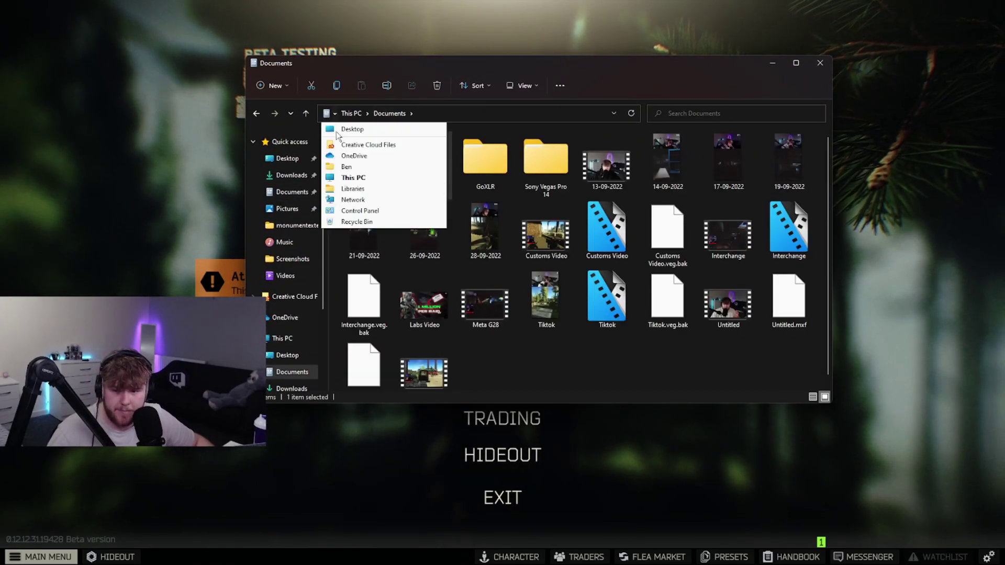
Open the EFT game folder inside Battlestate Games on Local Disk (C:).
scroll(290, 321, "down", 3)
left_click(287, 318)
left_click(293, 334)
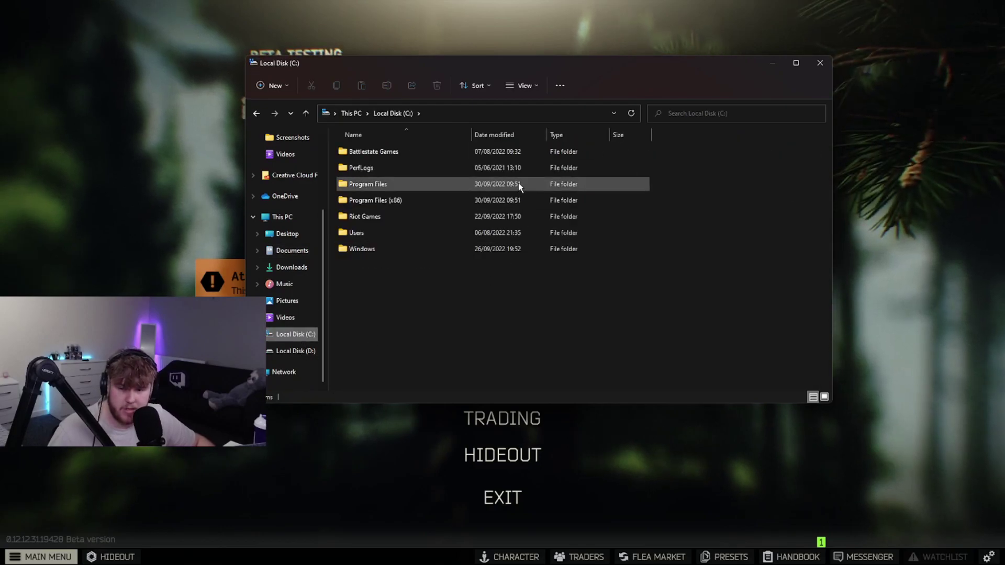
double_click(396, 153)
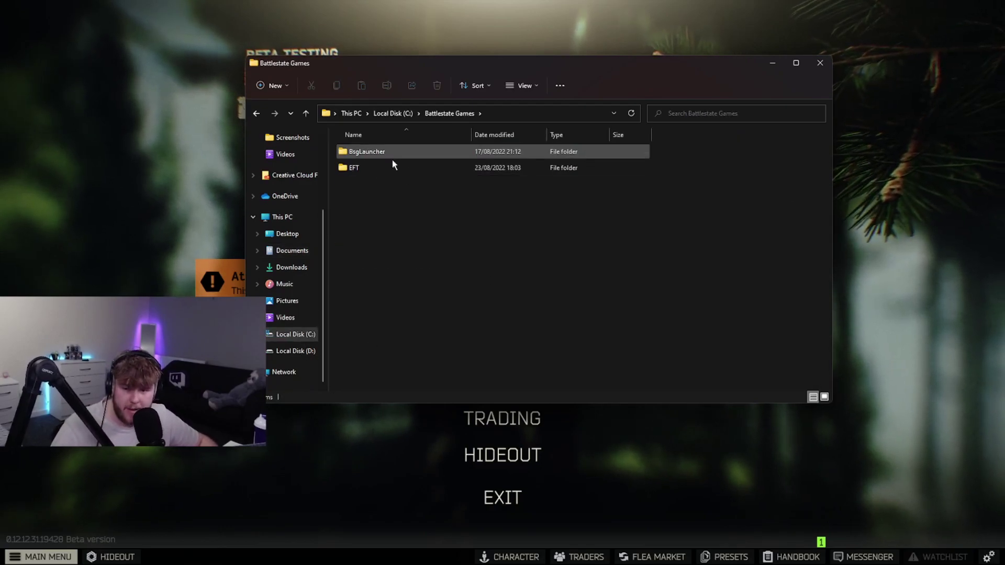
double_click(392, 167)
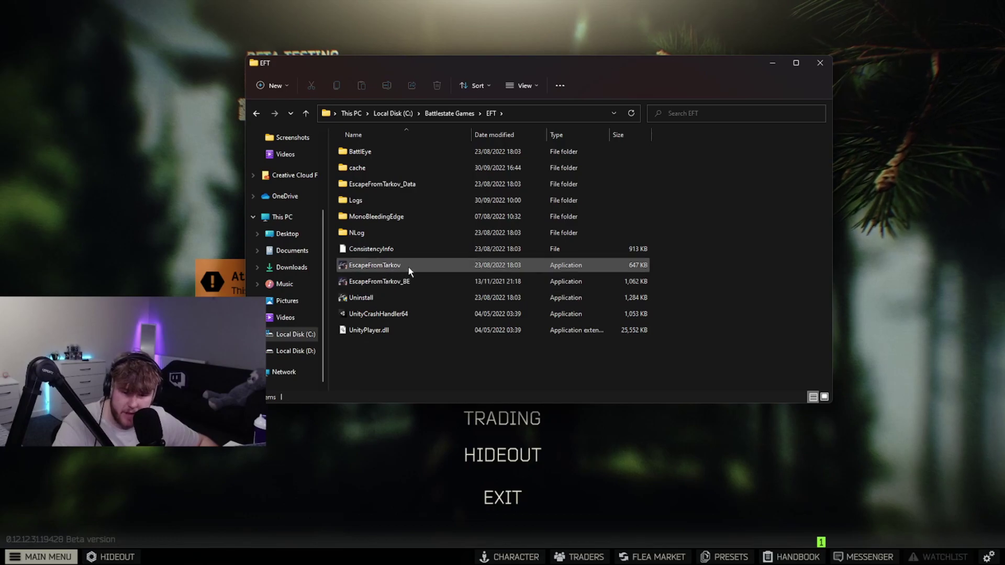
Open the properties of the EscapeFromTarkov_BE application and bring up its compatibility settings.
left_click(407, 283)
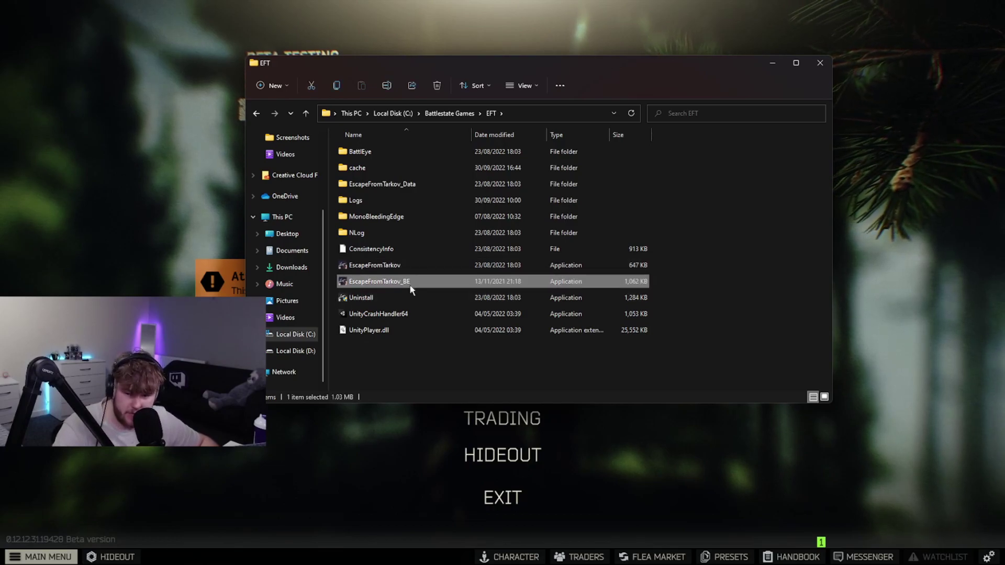
right_click(411, 287)
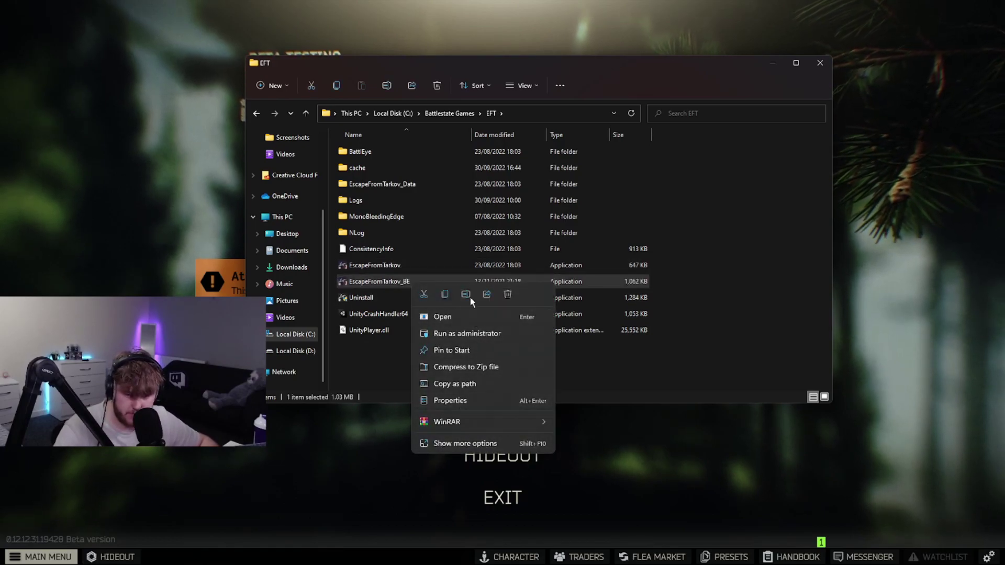
left_click(459, 400)
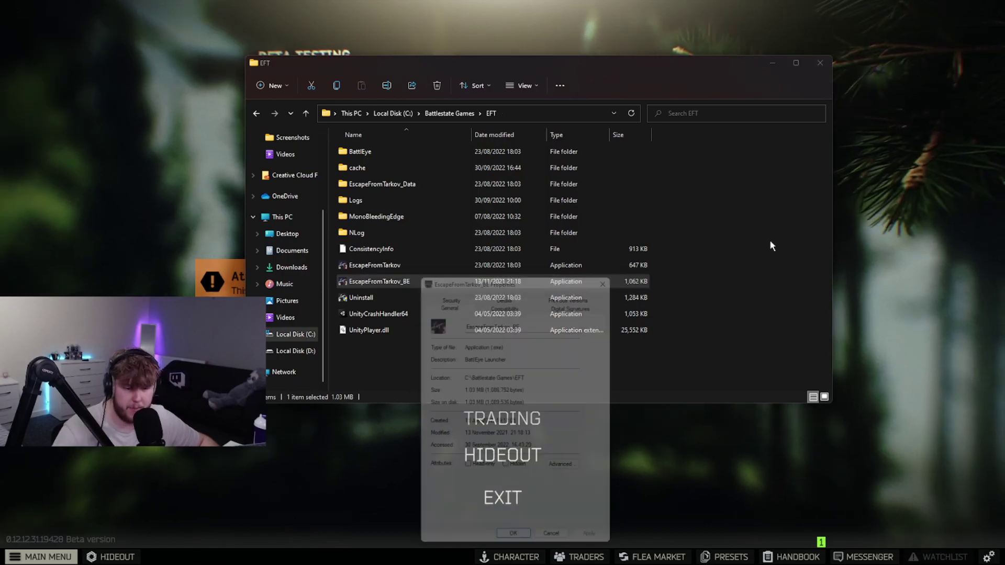
left_click_drag(529, 270, 556, 115)
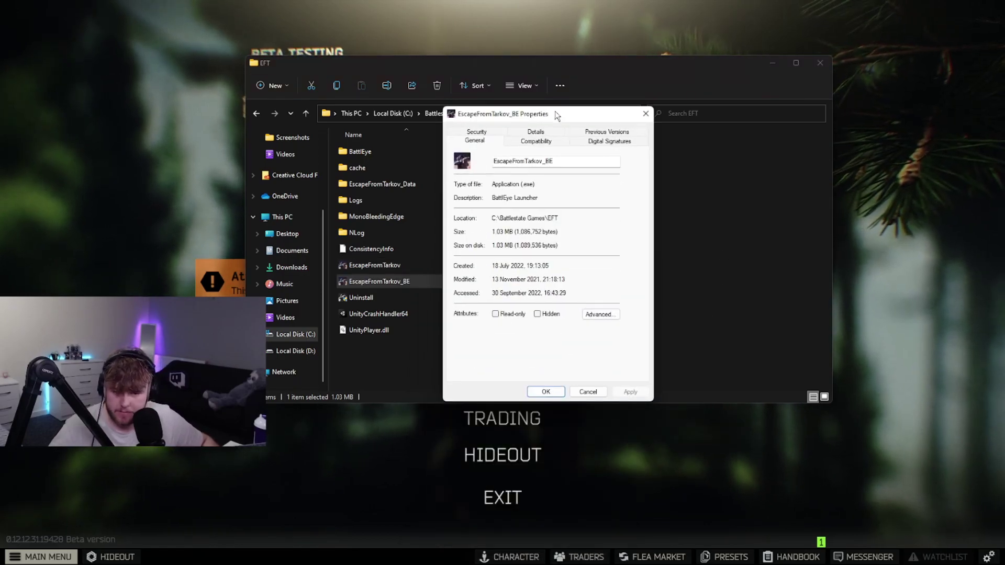
left_click(505, 132)
left_click(531, 146)
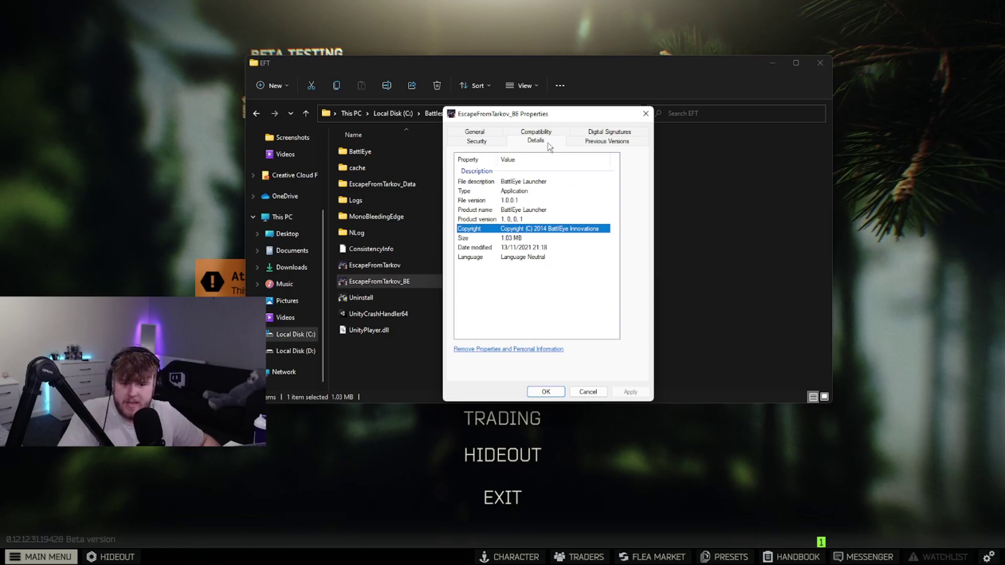
left_click(604, 141)
left_click(602, 132)
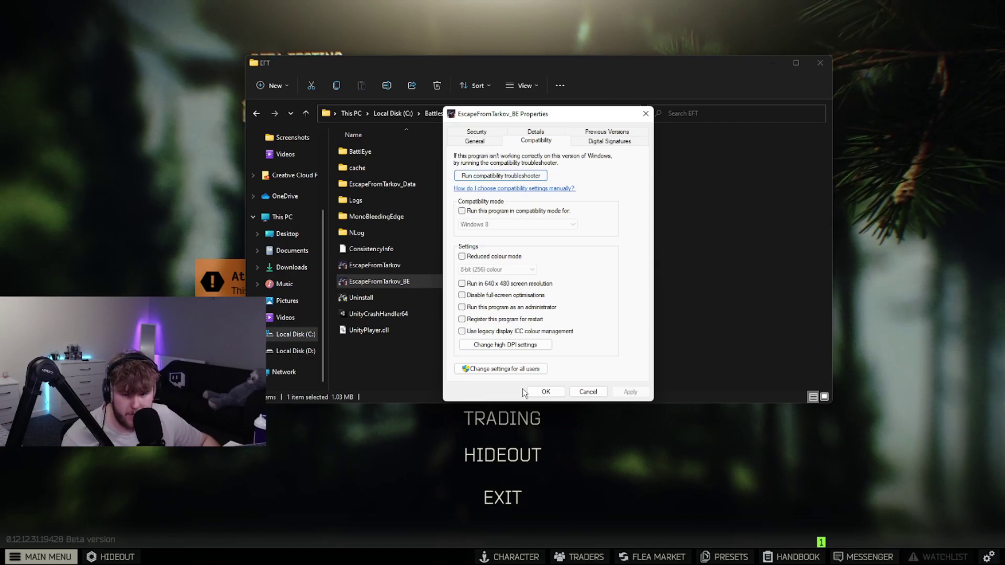
Override the high DPI scaling behaviour of EscapeFromTarkov_BE for all users, with scaling performed by Application, and confirm its properties.
left_click(526, 368)
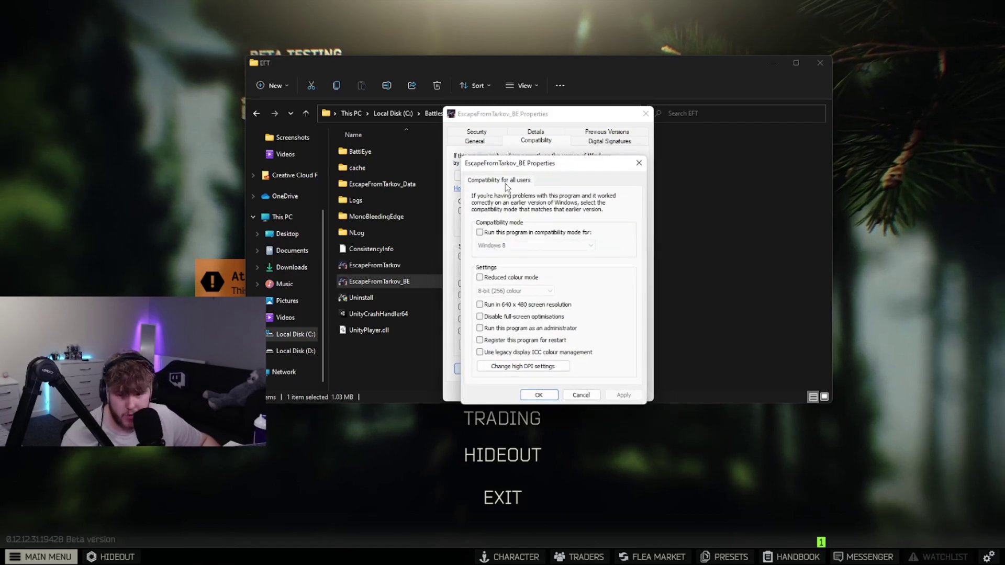
left_click(522, 367)
left_click_drag(585, 216, 596, 155)
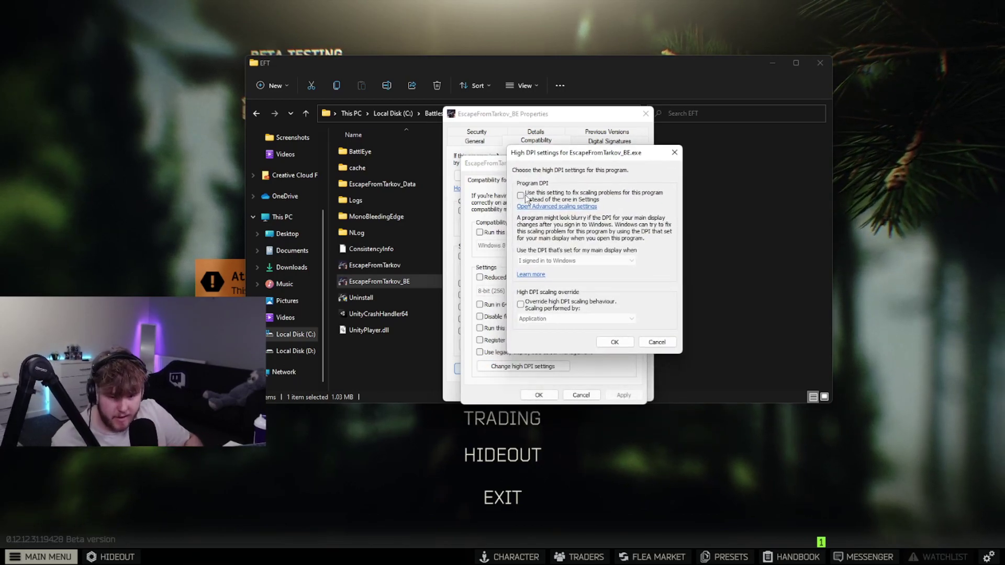
left_click(520, 304)
left_click(596, 319)
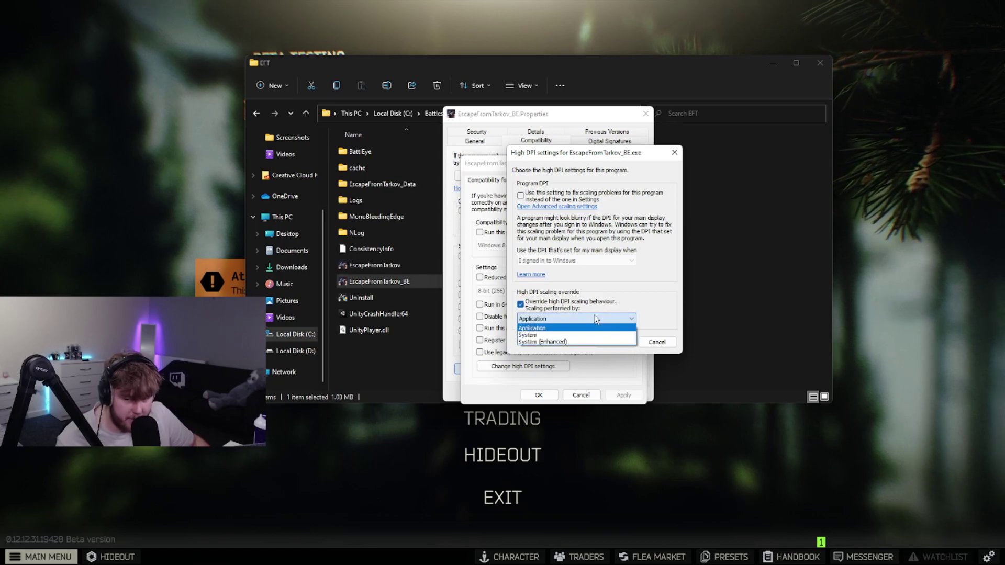
left_click(595, 318)
left_click(615, 346)
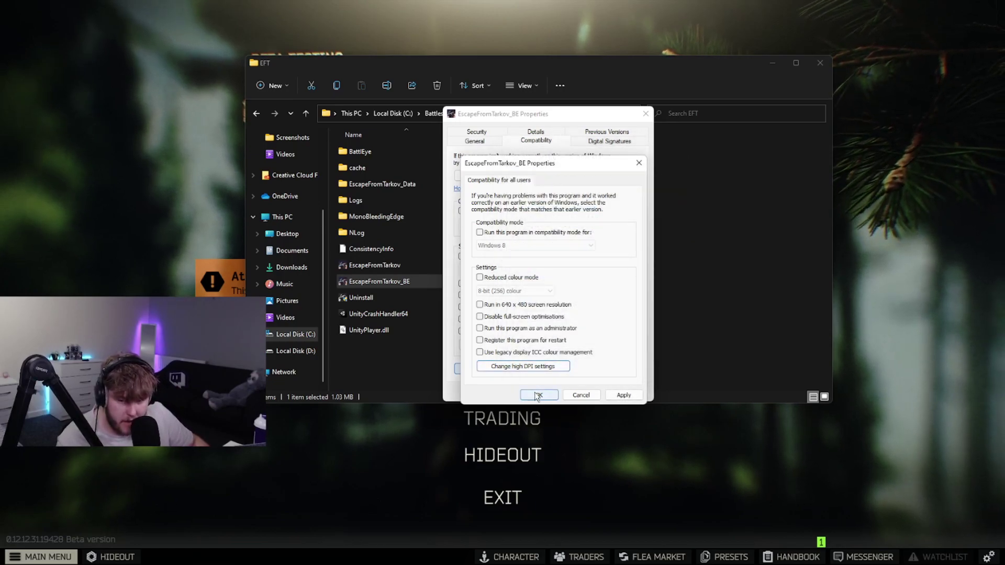
left_click(539, 395)
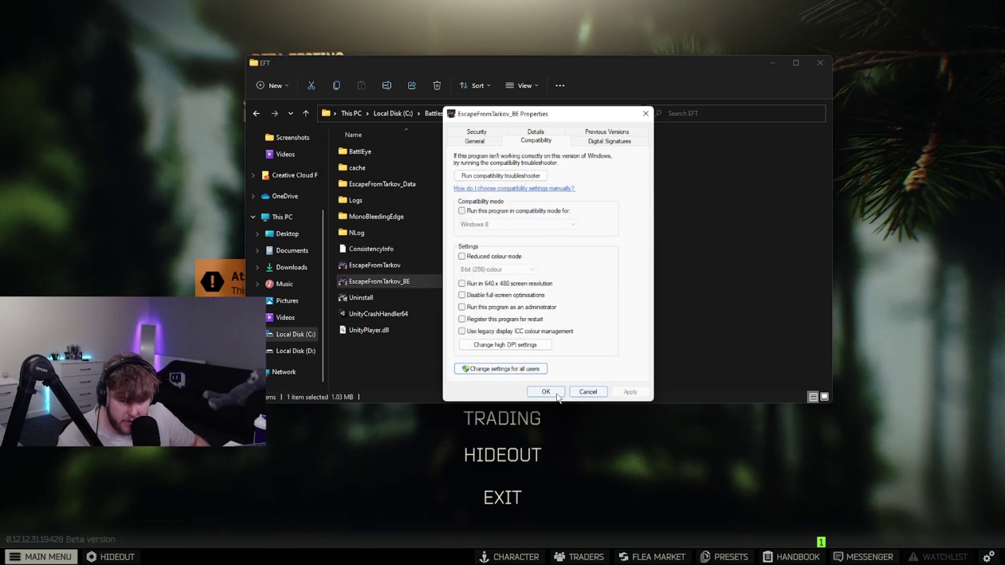
left_click(546, 392)
For EscapeFromTarkov, override high DPI scaling for all users with scaling performed by Application, disable the Program DPI scaling fix, and confirm its properties.
right_click(419, 267)
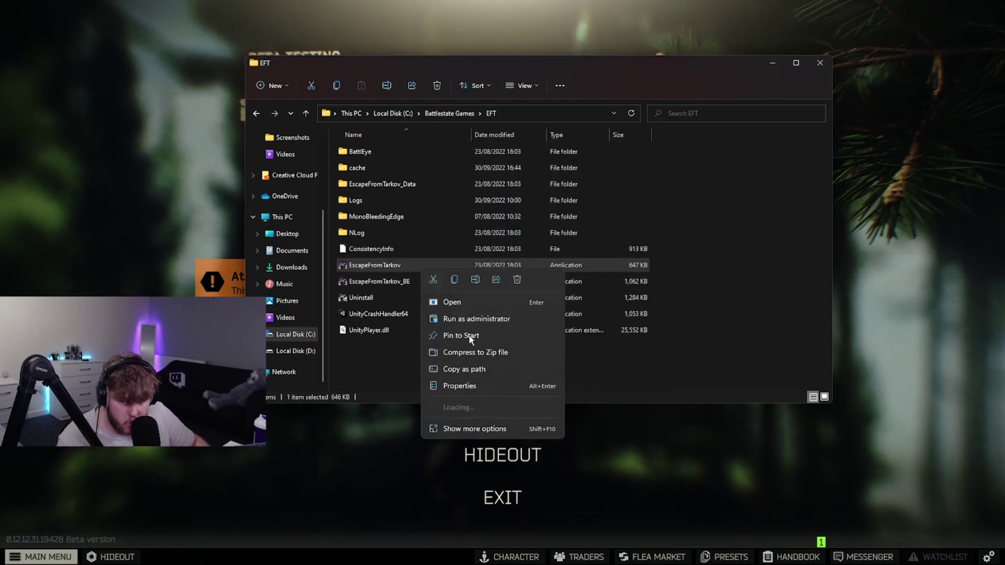
left_click(459, 386)
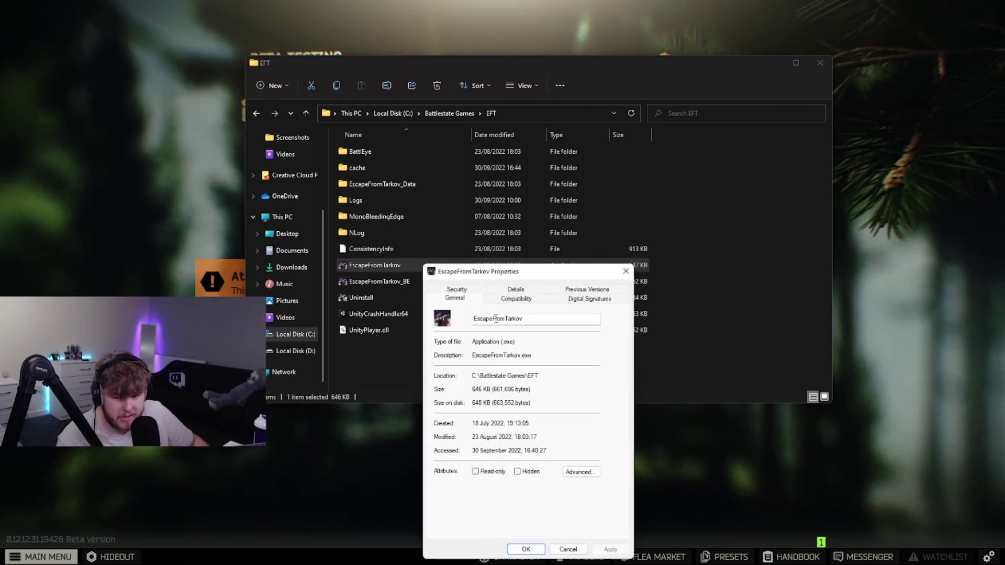
left_click(516, 298)
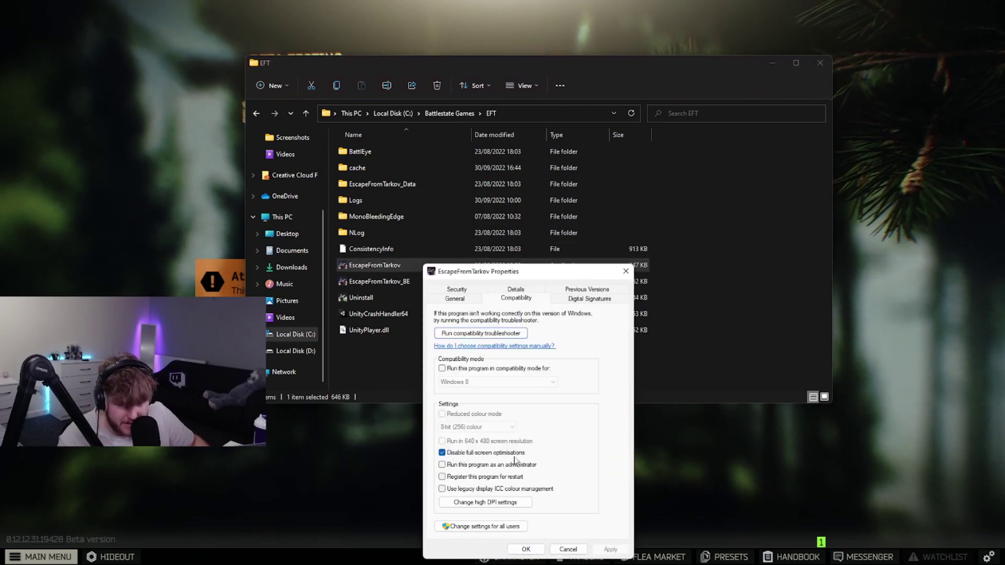
left_click(499, 529)
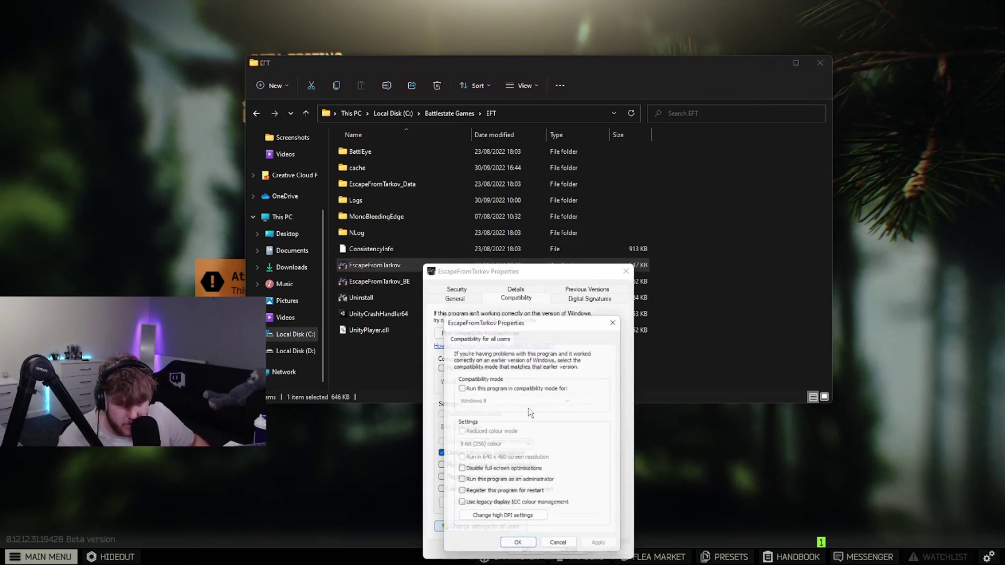
left_click(494, 521)
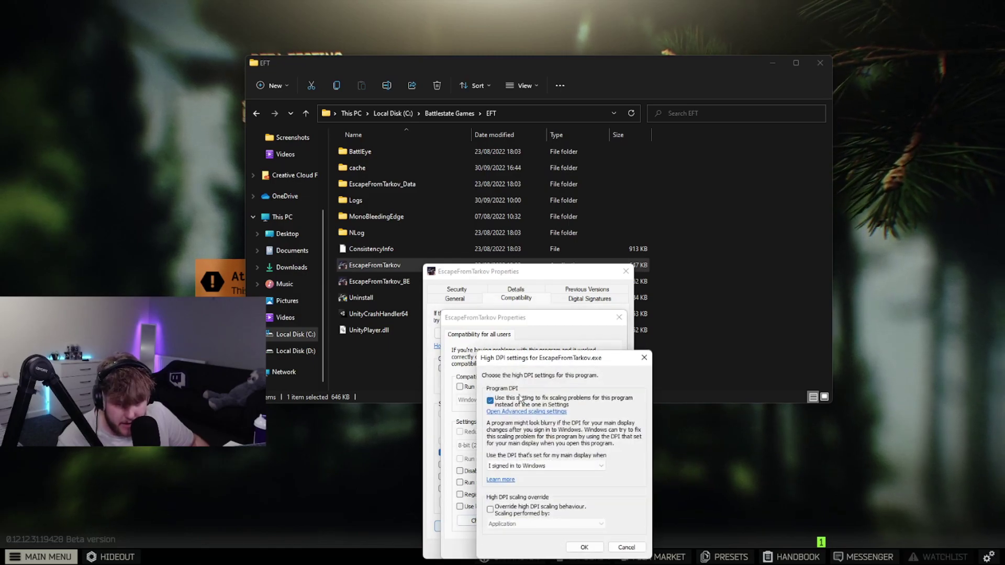
left_click(519, 506)
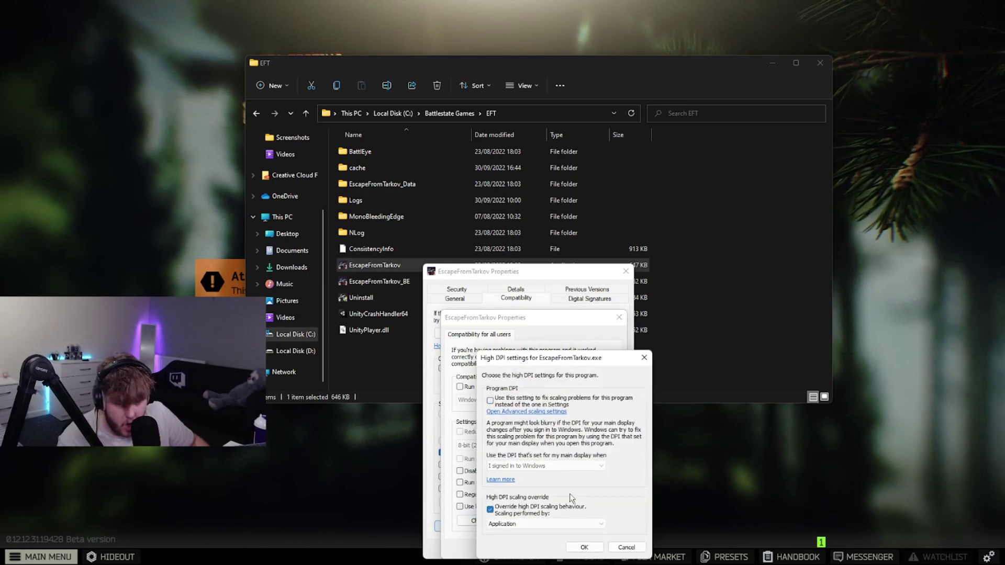
left_click(580, 547)
left_click(530, 549)
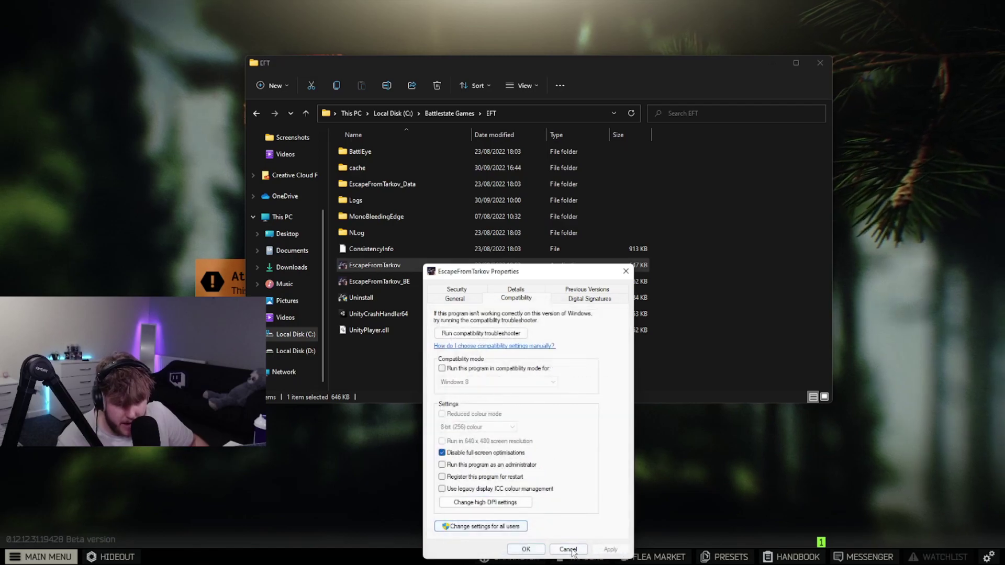
left_click(526, 549)
left_click_drag(505, 363, 601, 121)
left_click(578, 417)
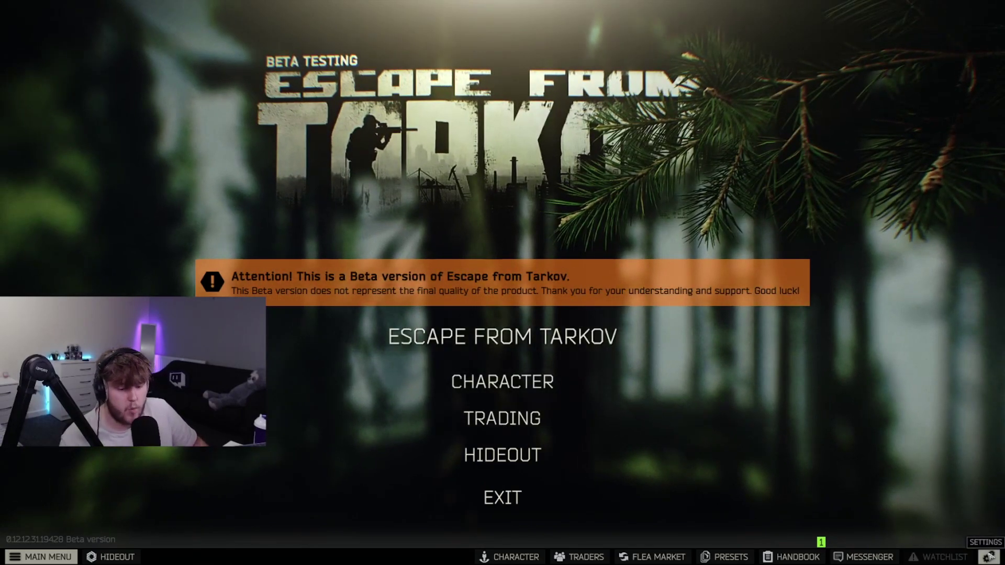
In Escape from Tarkov's settings, review the game options and the graphics options, including the SSR choices.
left_click(988, 556)
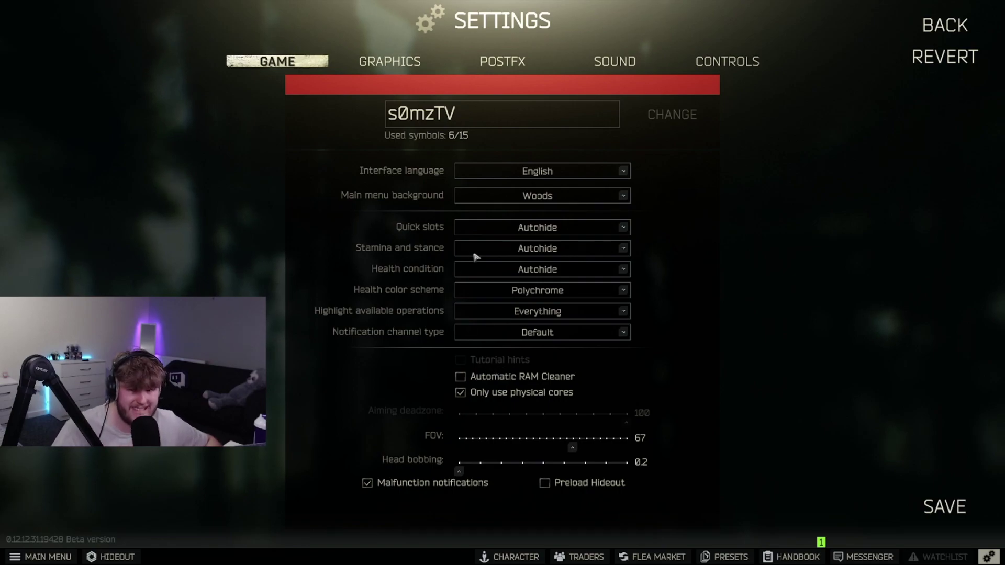
left_click(391, 62)
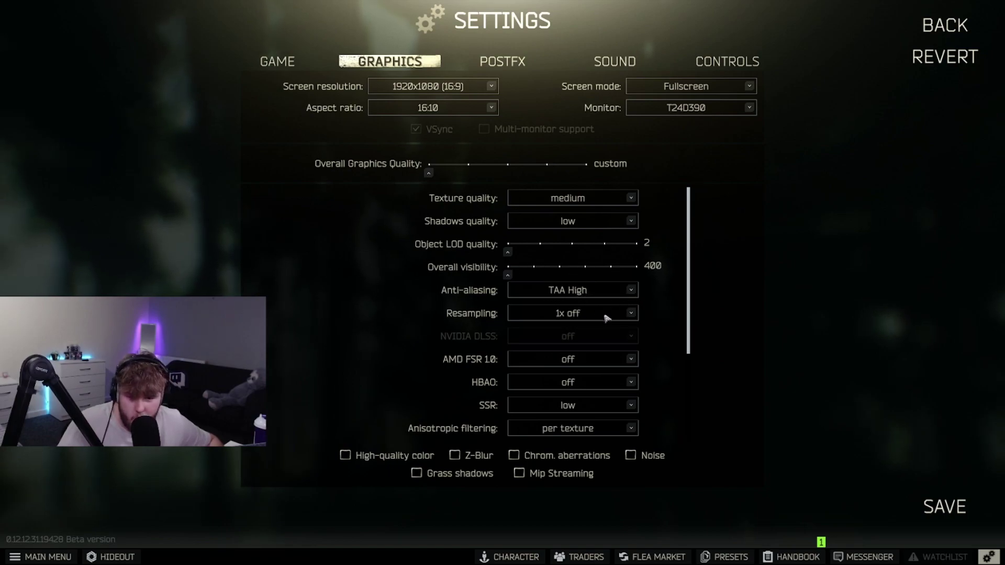
scroll(602, 328, "down", 1)
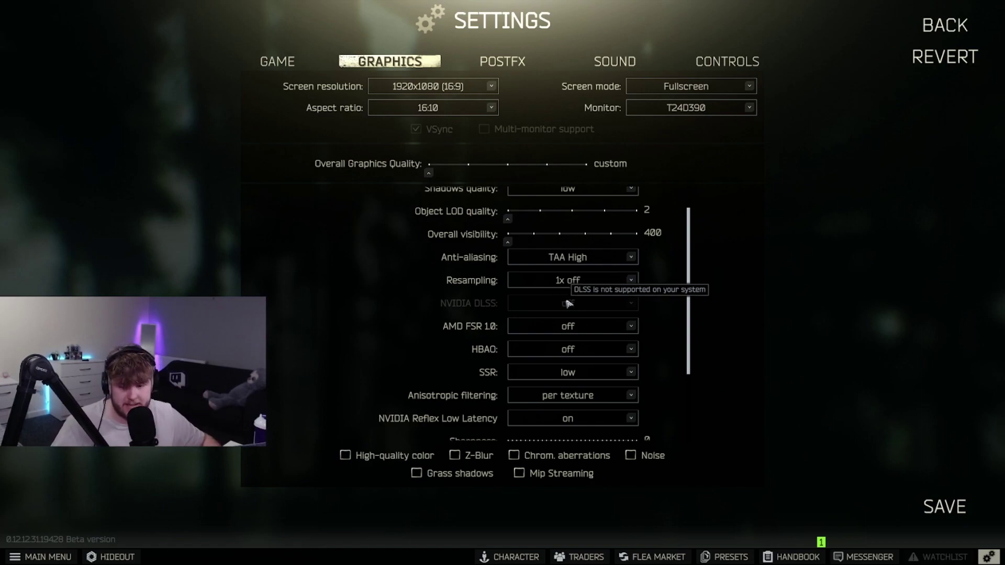
scroll(591, 302, "down", 1)
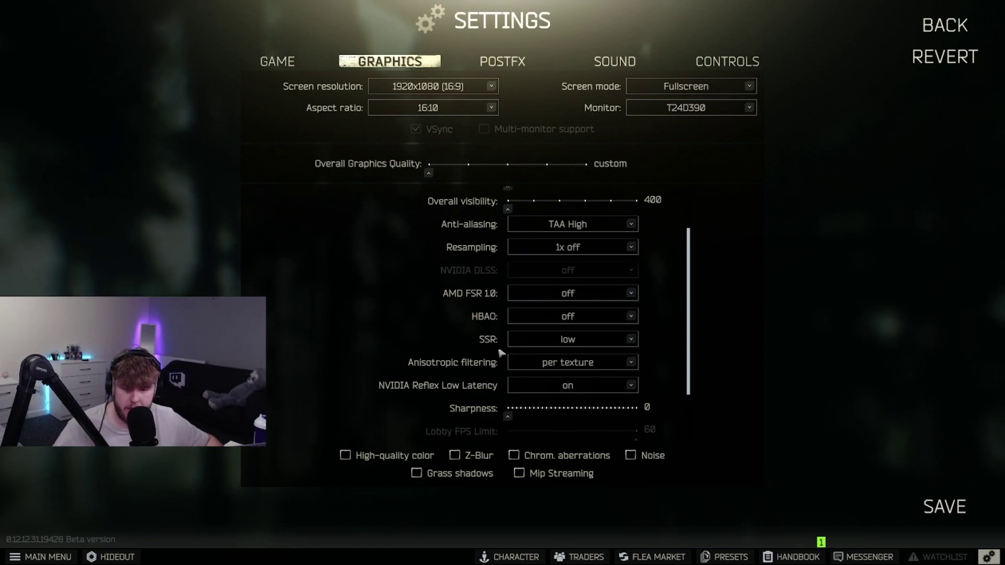
left_click(532, 341)
left_click(607, 376)
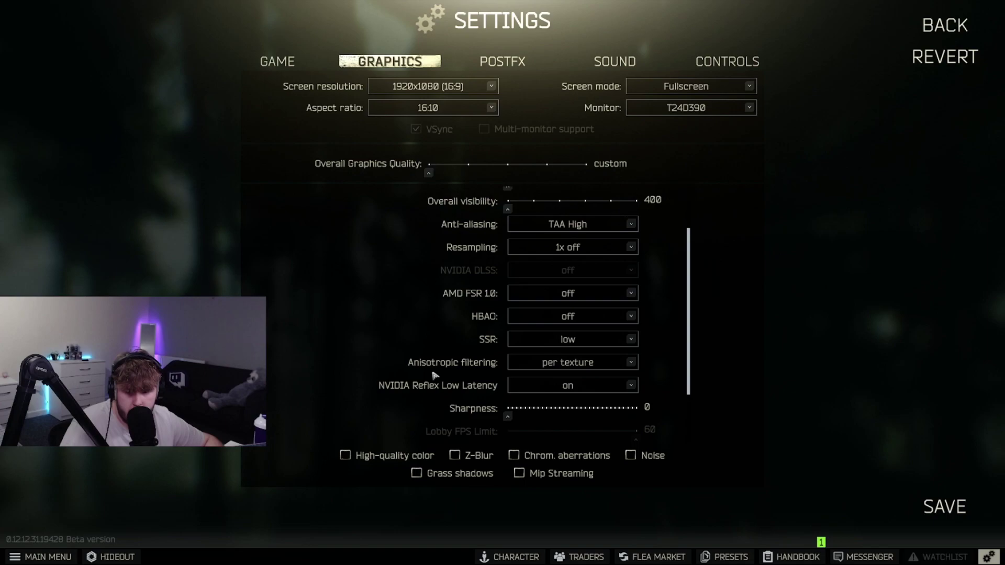
Review the available choices for anisotropic filtering and NVIDIA Reflex Low Latency in the graphics settings.
left_click(586, 365)
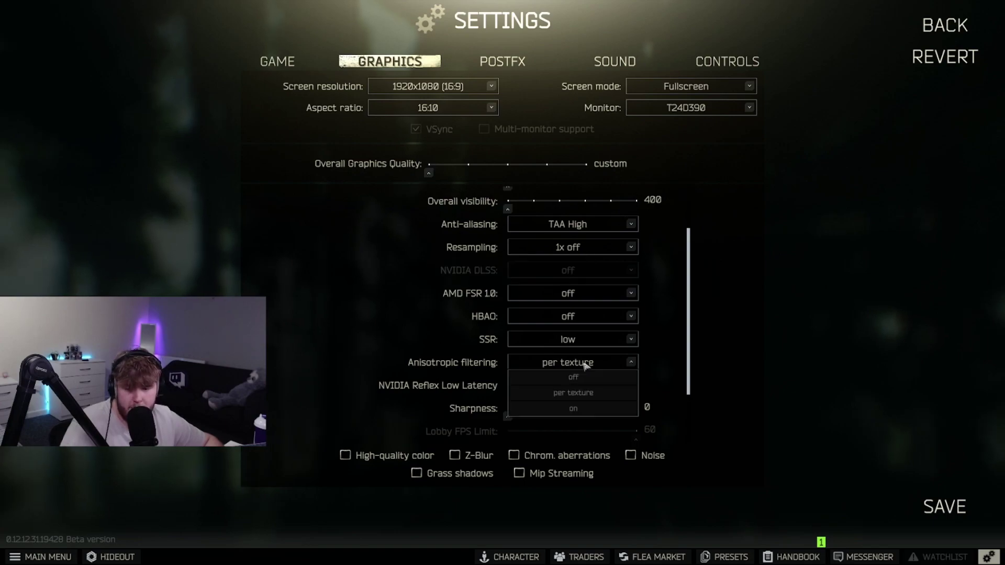
scroll(573, 361, "down", 2)
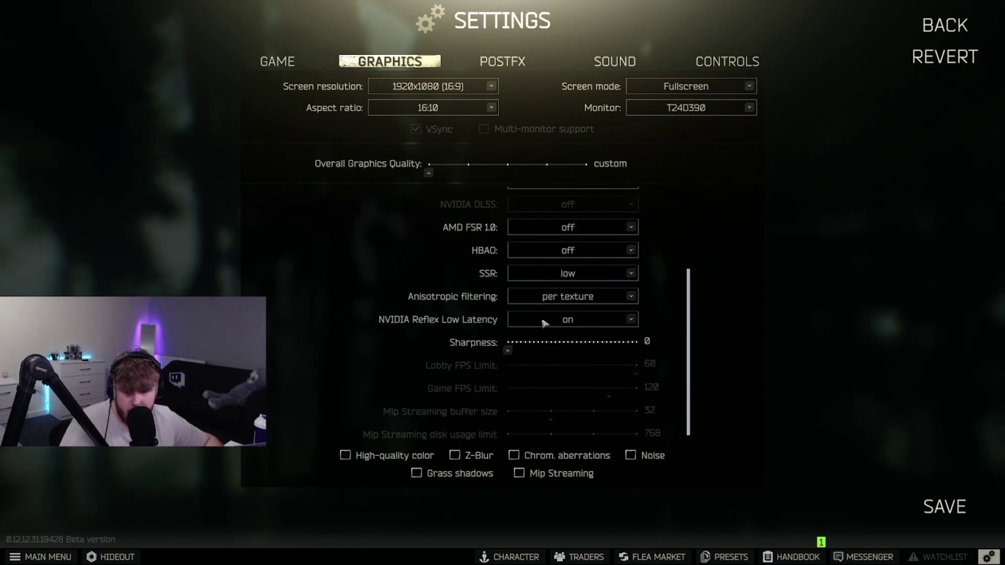
left_click(594, 318)
left_click(670, 336)
left_click(617, 321)
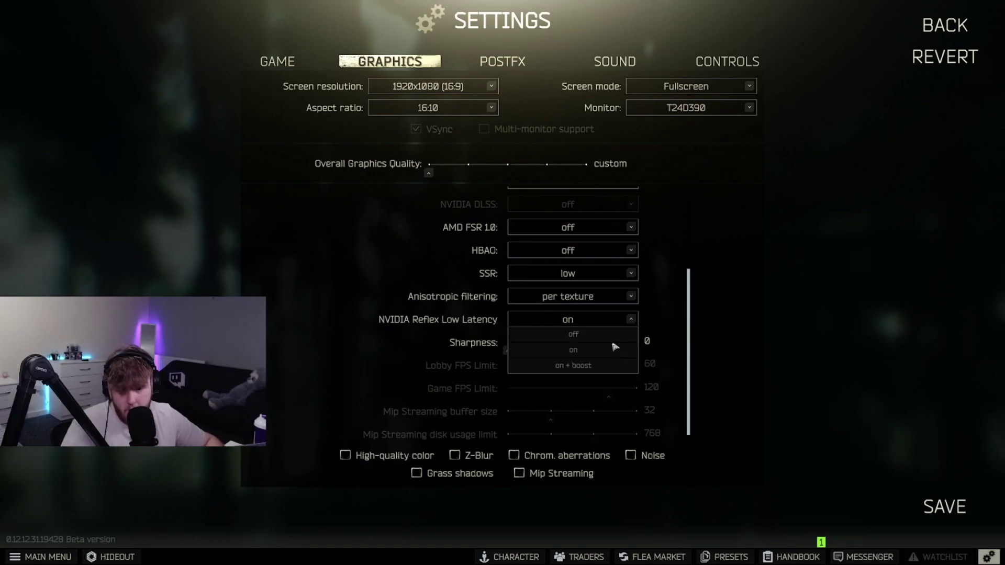
Try the highest Sharpness level in the graphics settings, and set Sharpness back to 0.
left_click(643, 343)
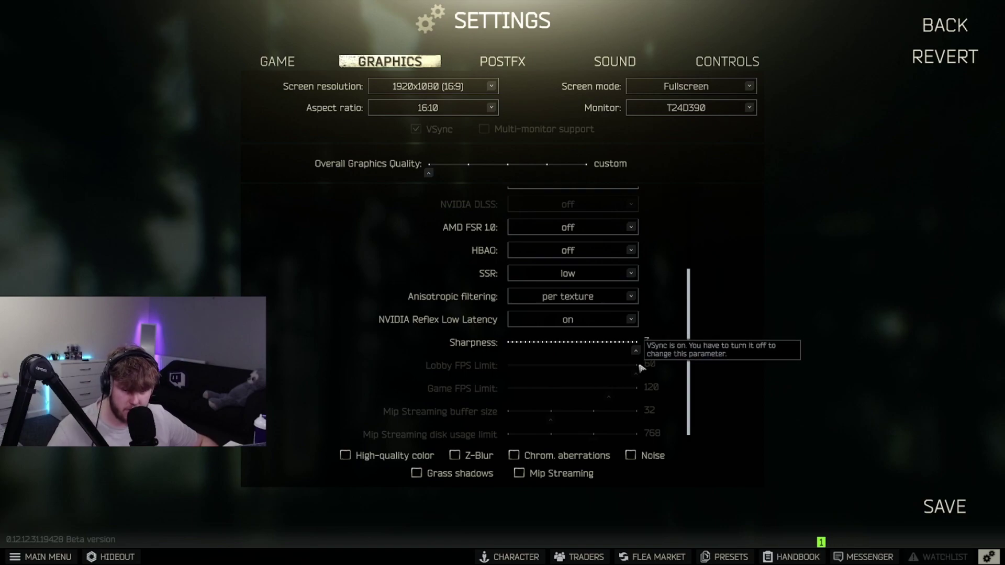
left_click_drag(636, 353, 323, 334)
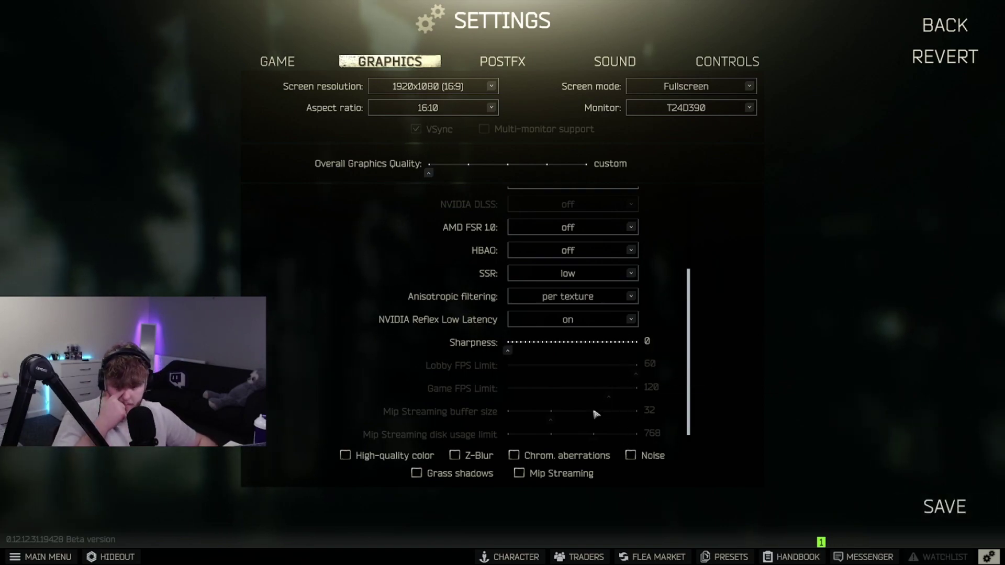
Look through the remaining graphics options and bring up the PostFX settings.
scroll(596, 413, "down", 1)
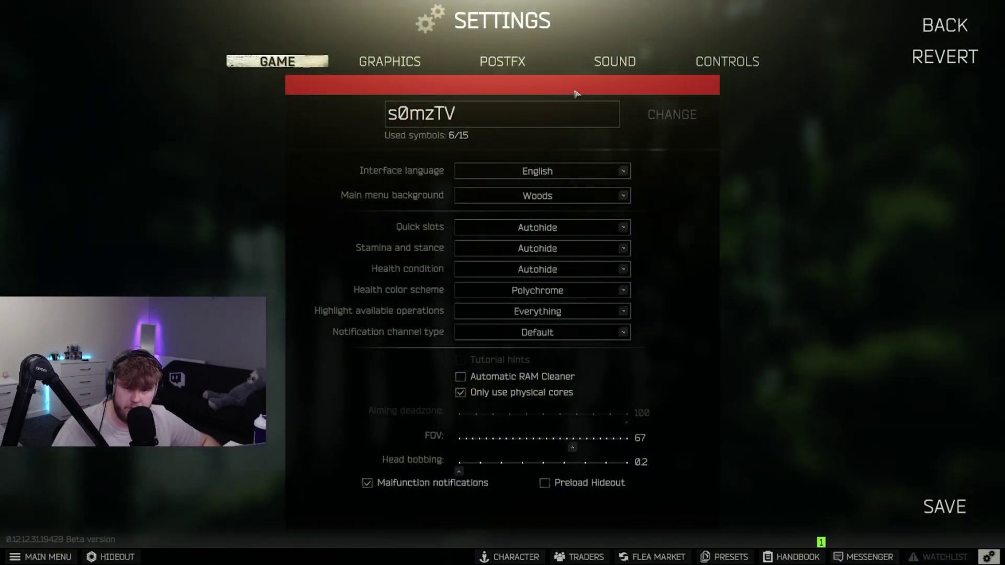
left_click(503, 61)
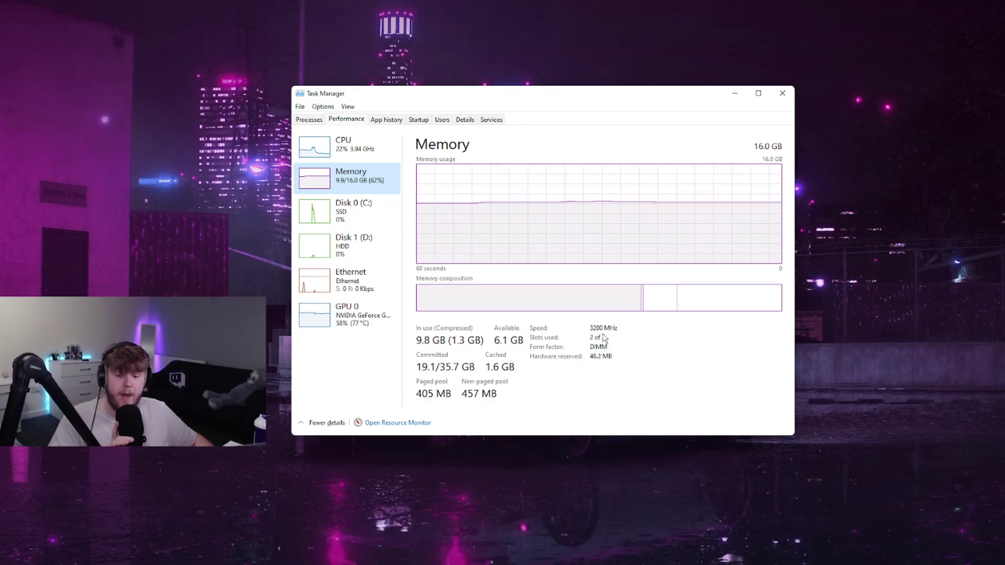
In Task Manager's memory performance view, check the size and speed of the module in each used slot.
mouse_move(600, 340)
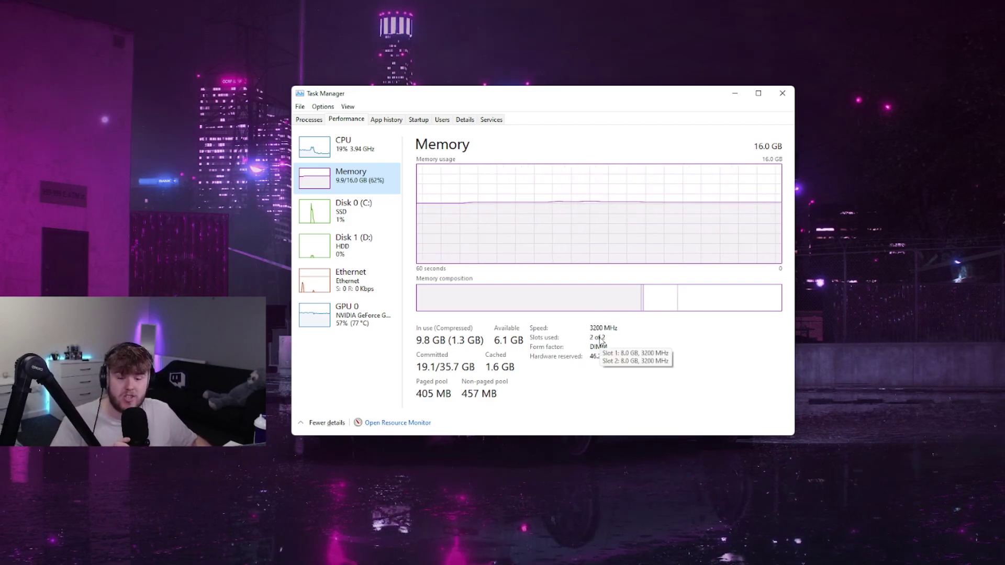